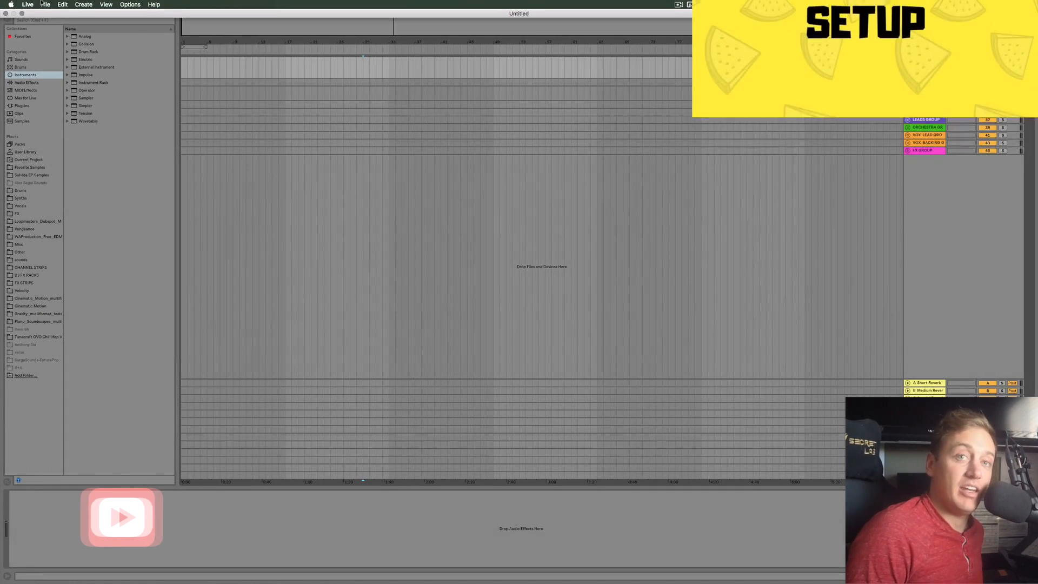
Open the preferences and review the Look/Feel settings
left_click(22, 3)
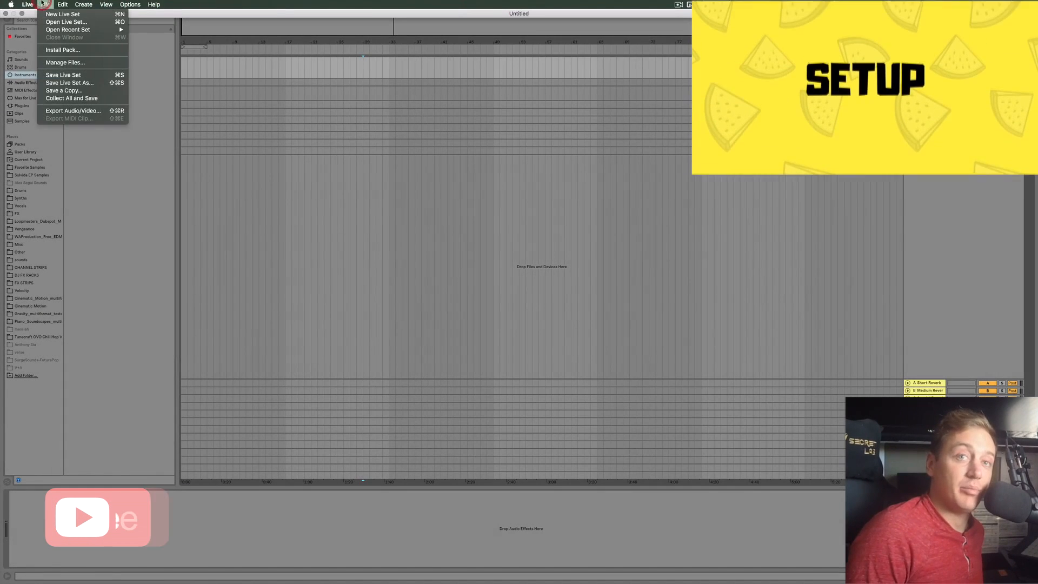
left_click(45, 26)
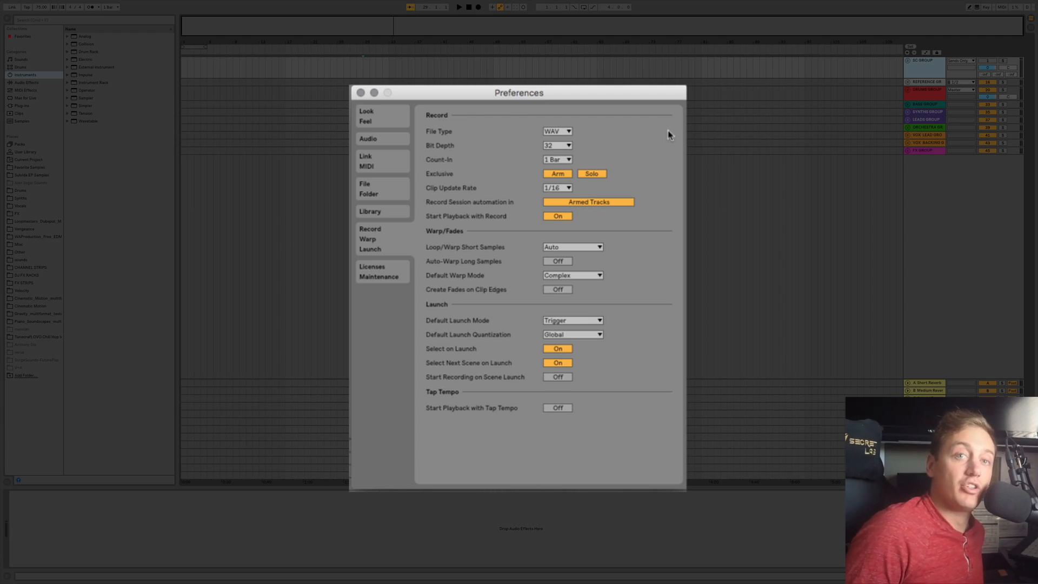
left_click(367, 117)
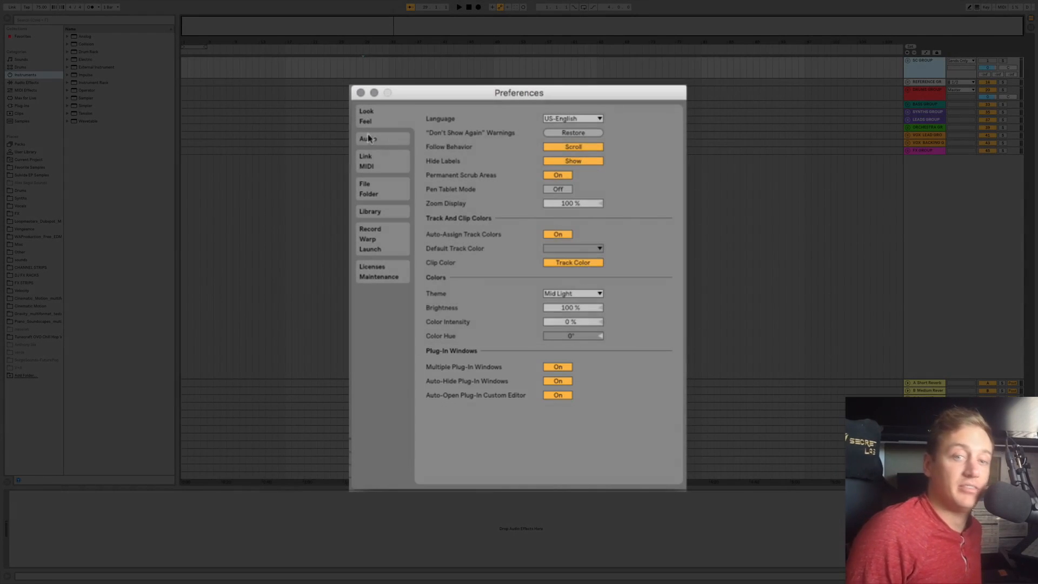
Set the audio buffer size to 128 samples in the Audio preferences
left_click(369, 139)
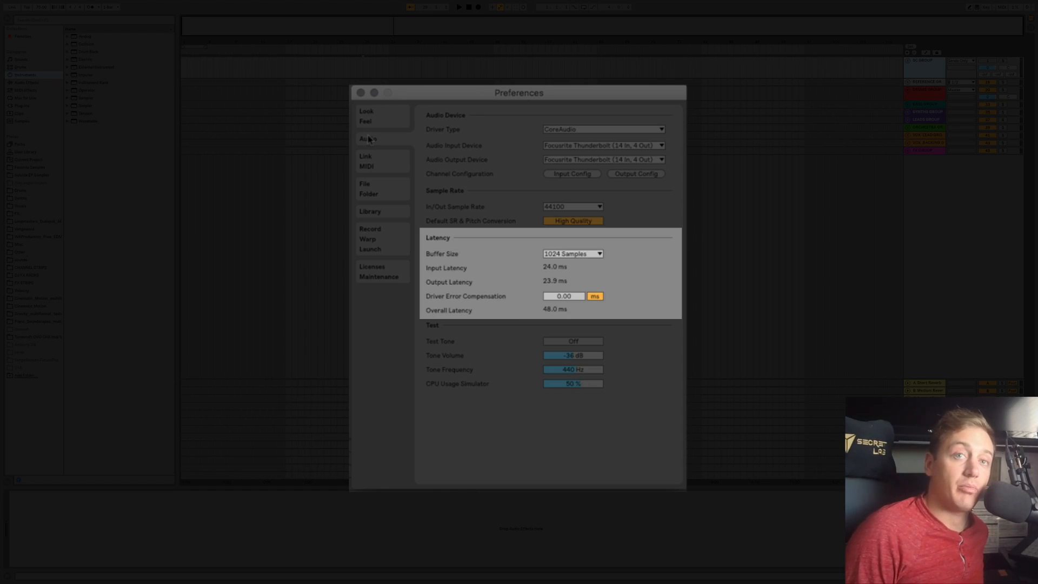
left_click(574, 254)
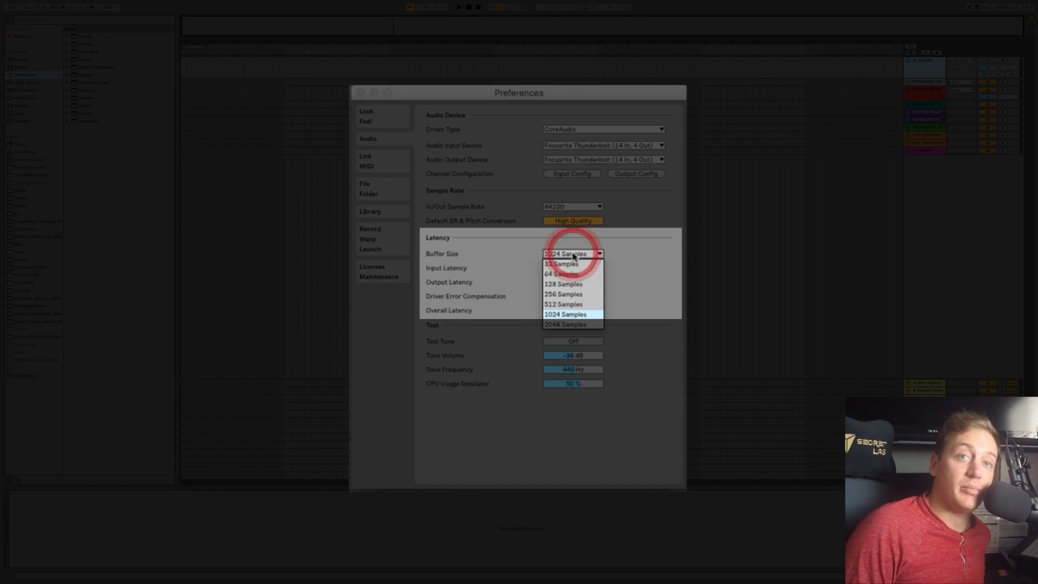
left_click(564, 285)
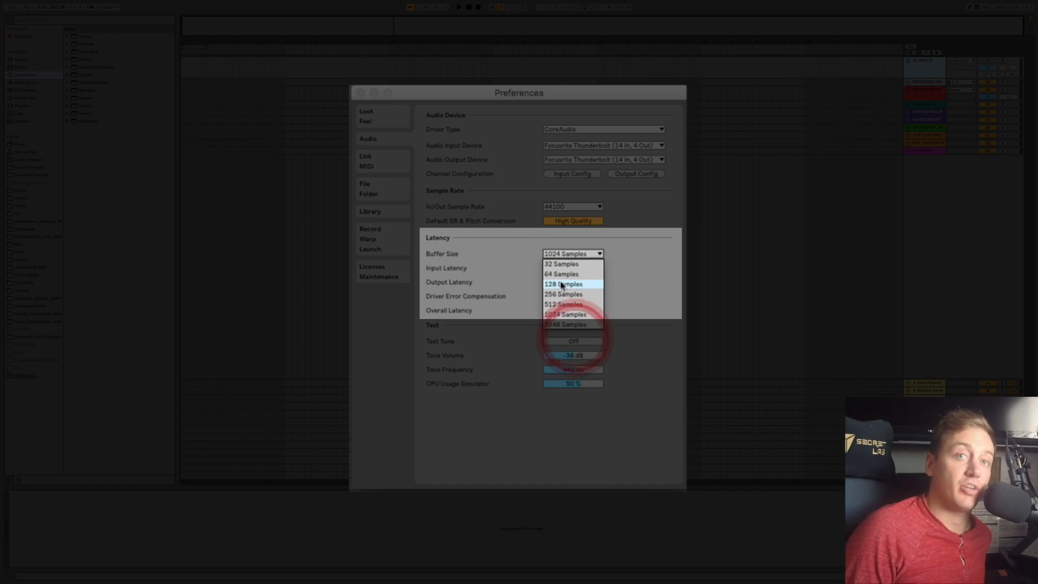
left_click(590, 285)
Run the test tone while setting the CPU Usage Simulator to 52 %, and switch the tone off
left_click(576, 344)
left_click_drag(574, 384, 573, 383)
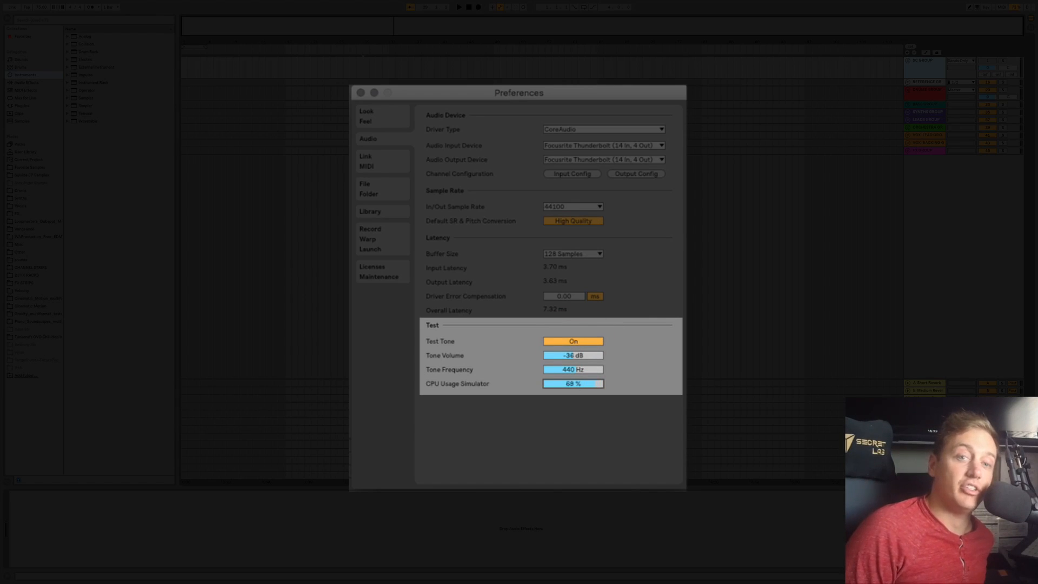
left_click_drag(573, 382, 573, 388)
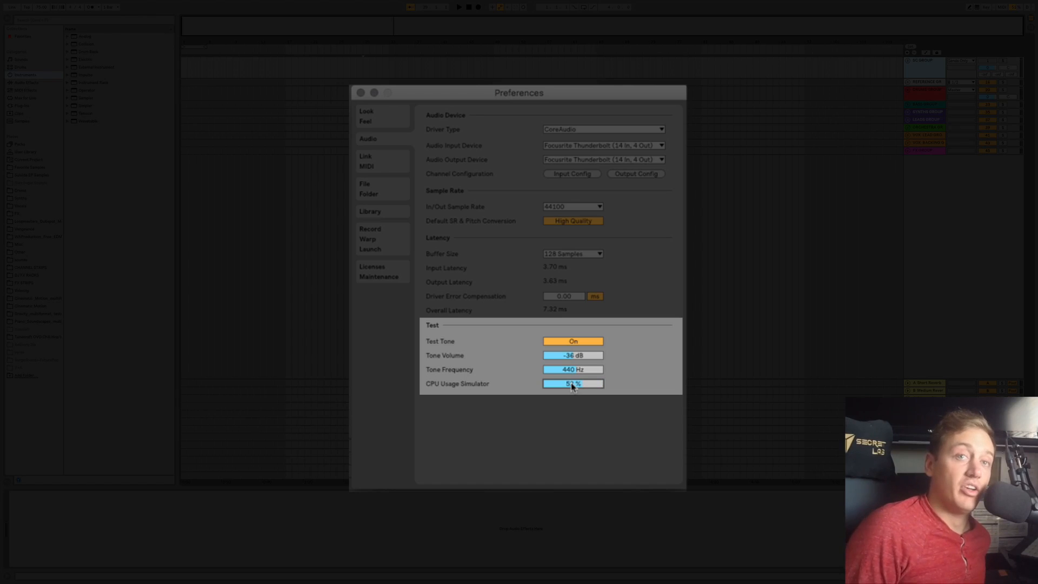
left_click(576, 342)
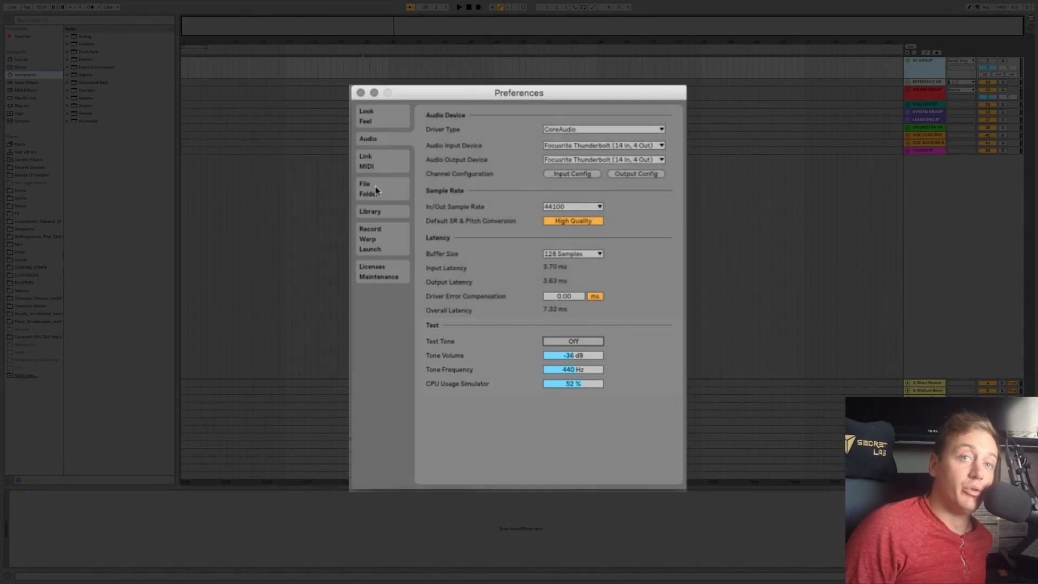
Review the File/Folder and Record/Warp/Launch preferences, and close the preferences
left_click(376, 190)
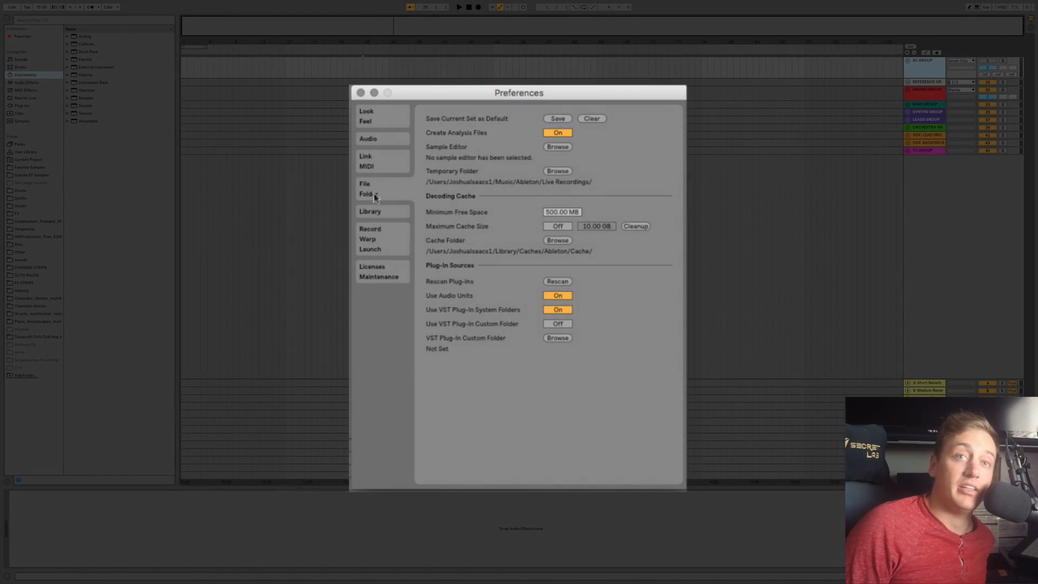
left_click(372, 239)
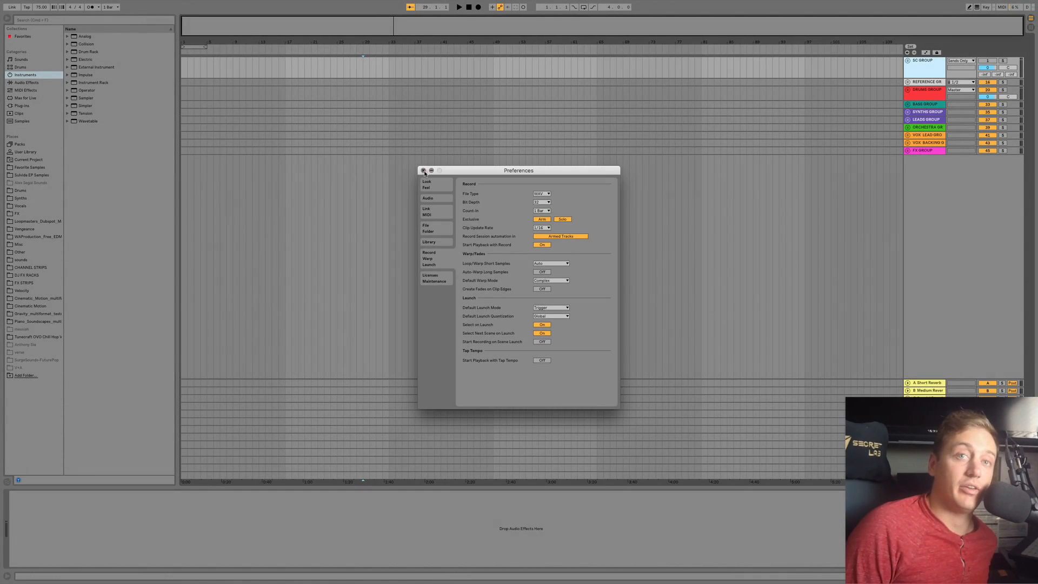
left_click(423, 171)
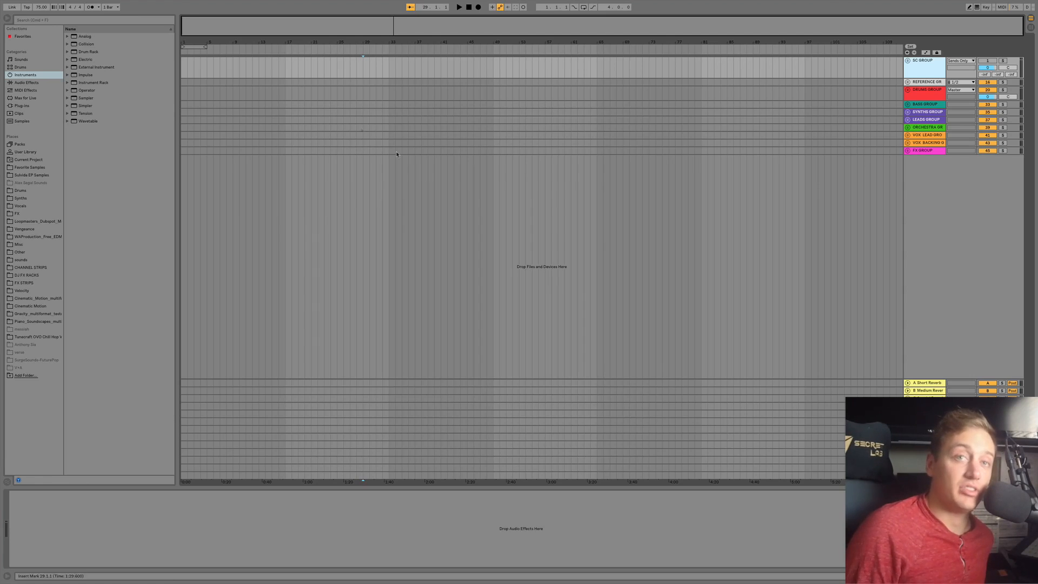
Examine the Collect All and Save choices for copying media files into the project, and cancel
left_click(49, 4)
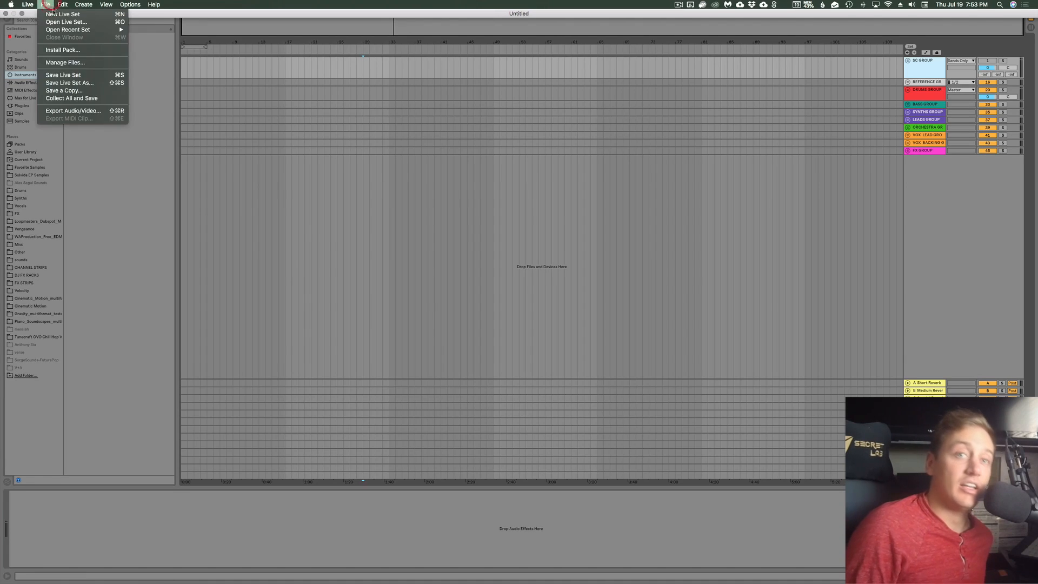
left_click(54, 102)
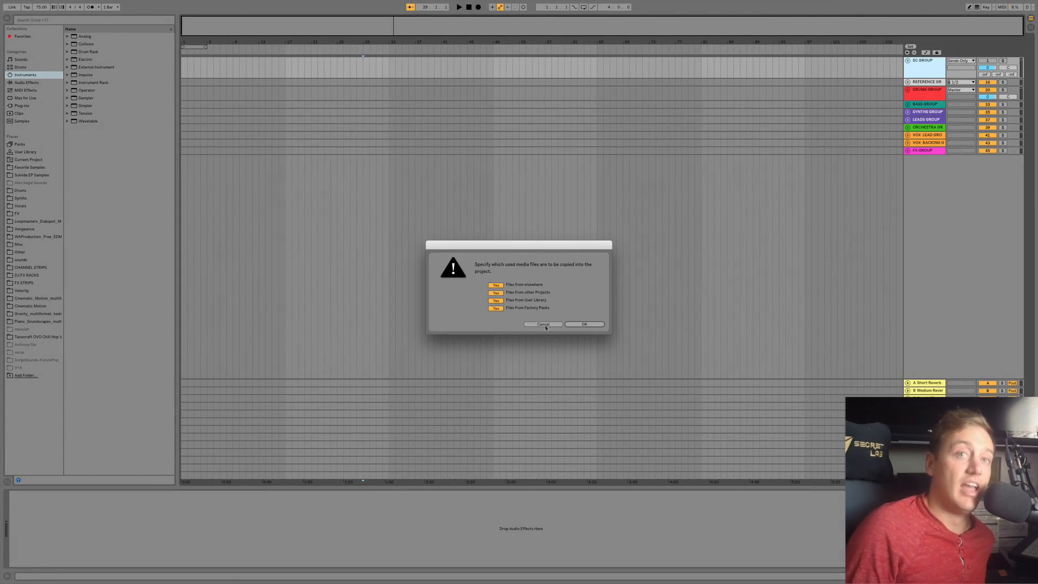
left_click(545, 323)
Open the audio/video export settings, examine the rendered track choices, and leave without exporting
mouse_move(3, 2)
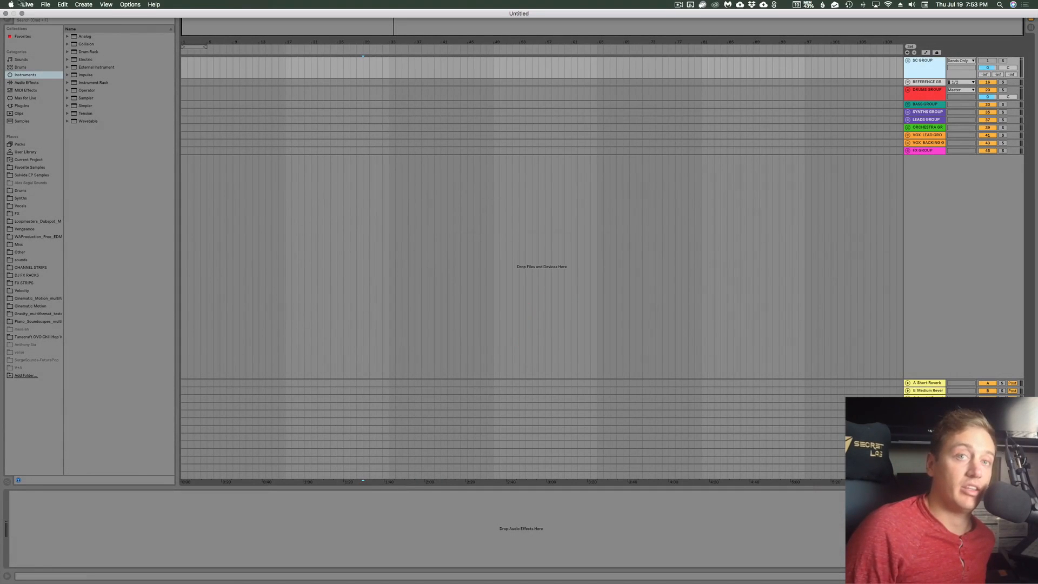
left_click(45, 5)
left_click(60, 110)
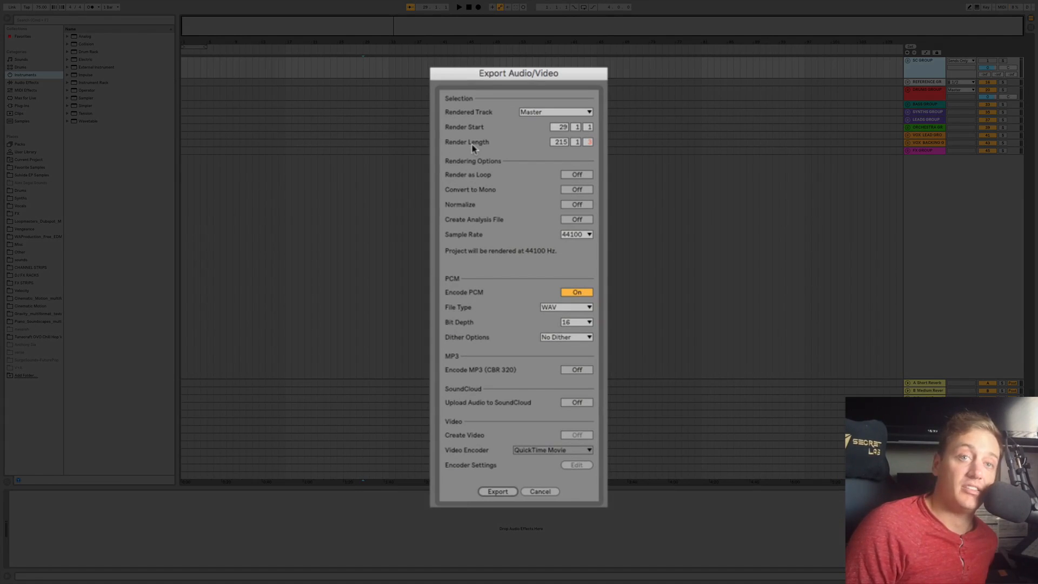
left_click(587, 113)
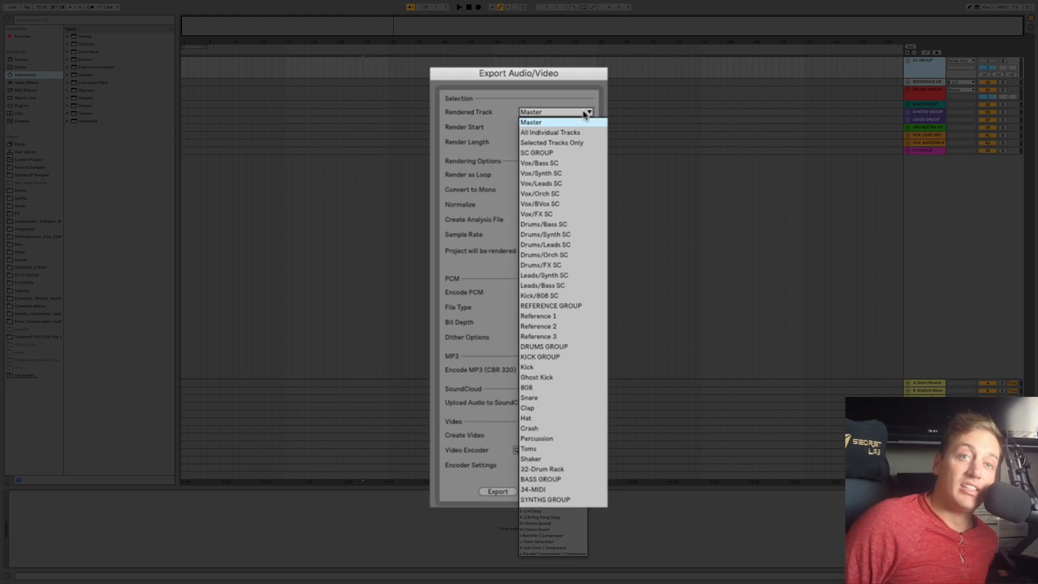
left_click(586, 114)
left_click(530, 409)
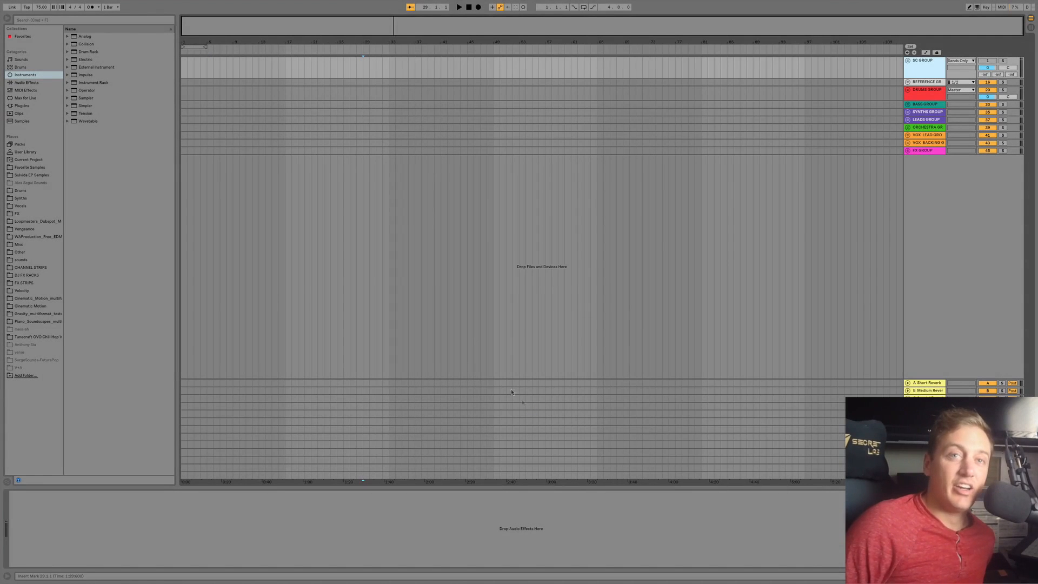
Select the time range from bar 17 to bar 34 across all tracks, and clear the selection
left_click_drag(285, 60, 395, 476)
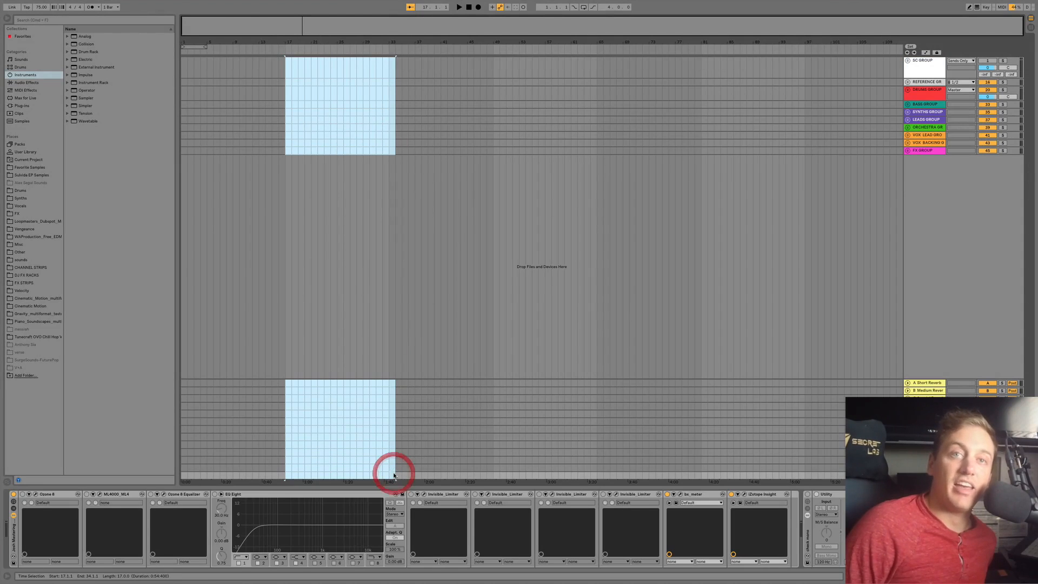
left_click(460, 204)
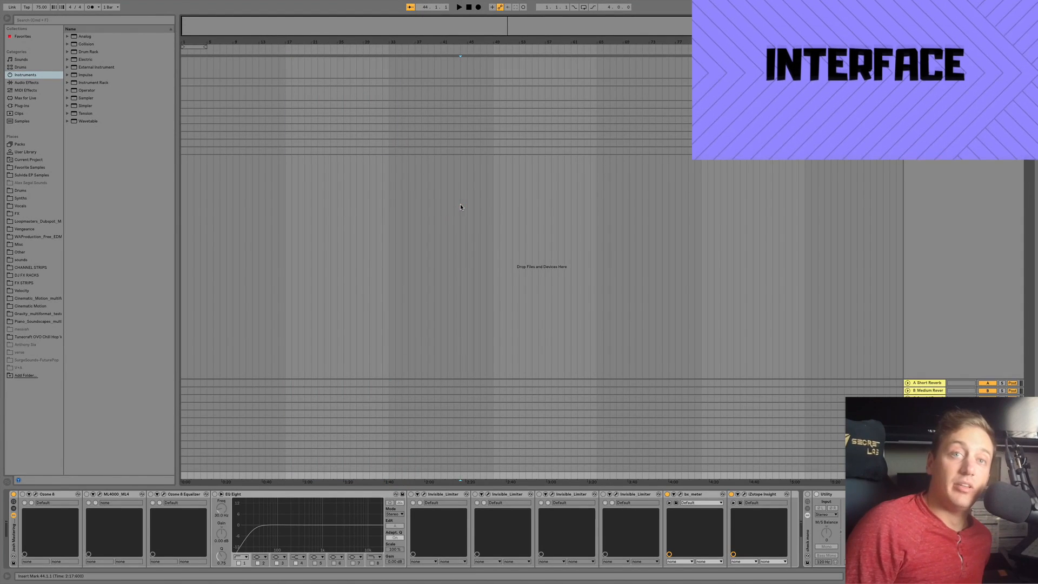
Switch to Session View and unfold the Bass and Drums groups to show their tracks
left_click(1030, 28)
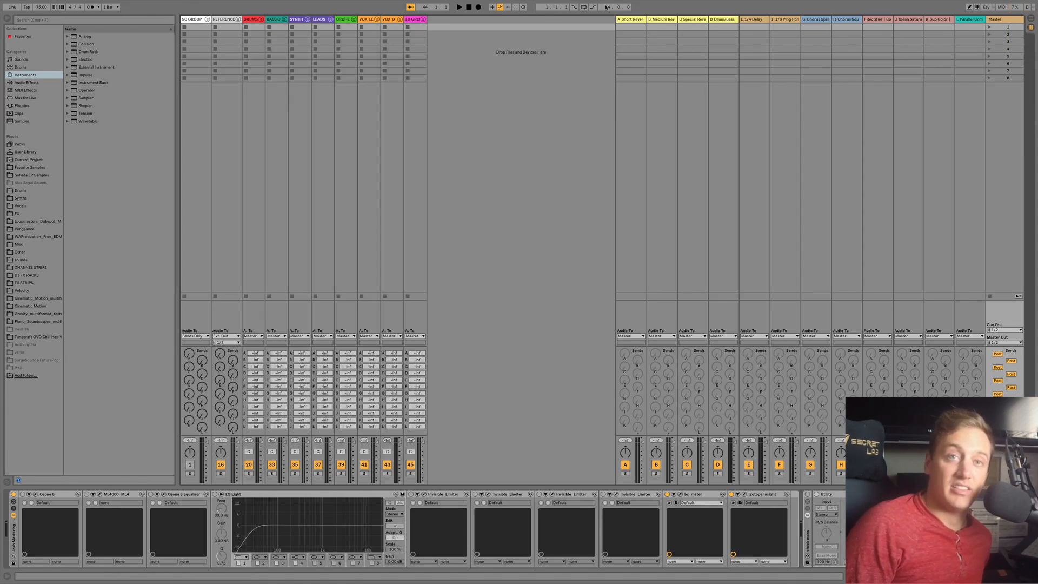
left_click(285, 19)
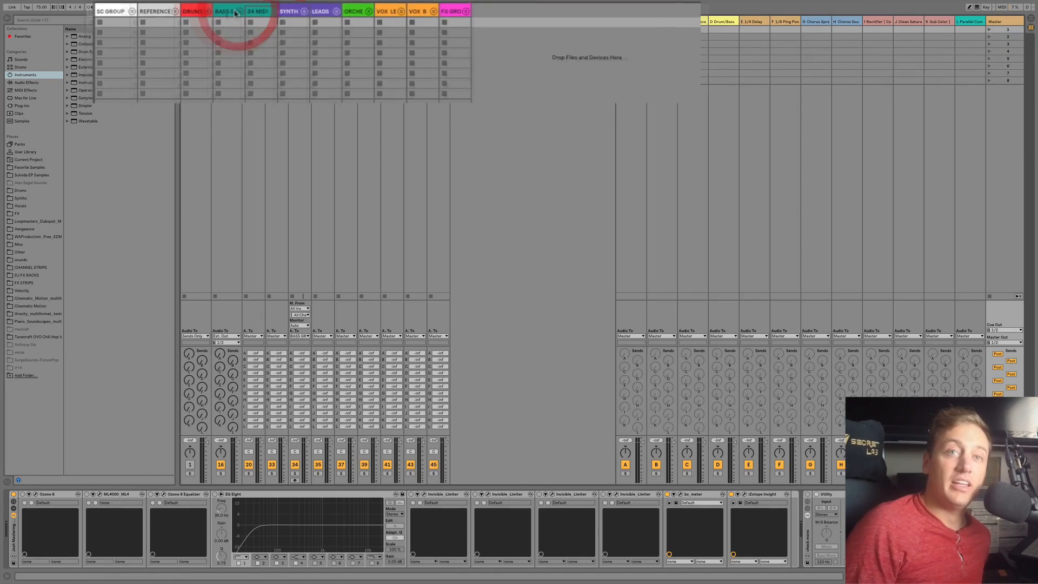
left_click(180, 14)
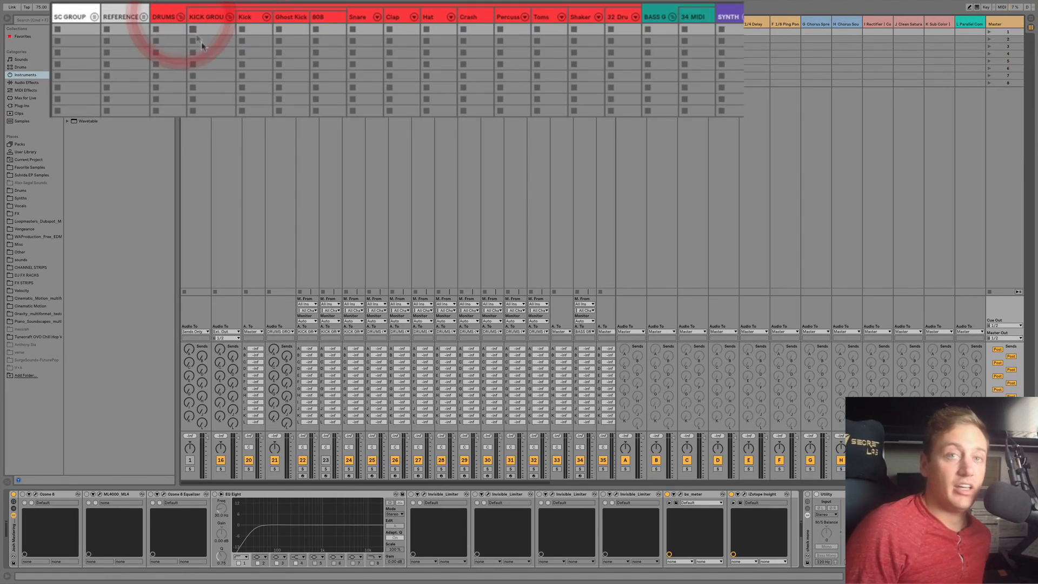
Create a MIDI clip in the 808 track's first slot with an 808 note on each of the four beats
left_click(332, 28)
double_click(332, 27)
double_click(171, 440)
double_click(346, 440)
double_click(577, 439)
left_click(837, 436)
double_click(837, 438)
Create a MIDI clip in the Clap track's first slot with notes at 1.1.3, 1.2.3, 1.3.3 and 1.4.3, alternating between two clap pitches
double_click(403, 30)
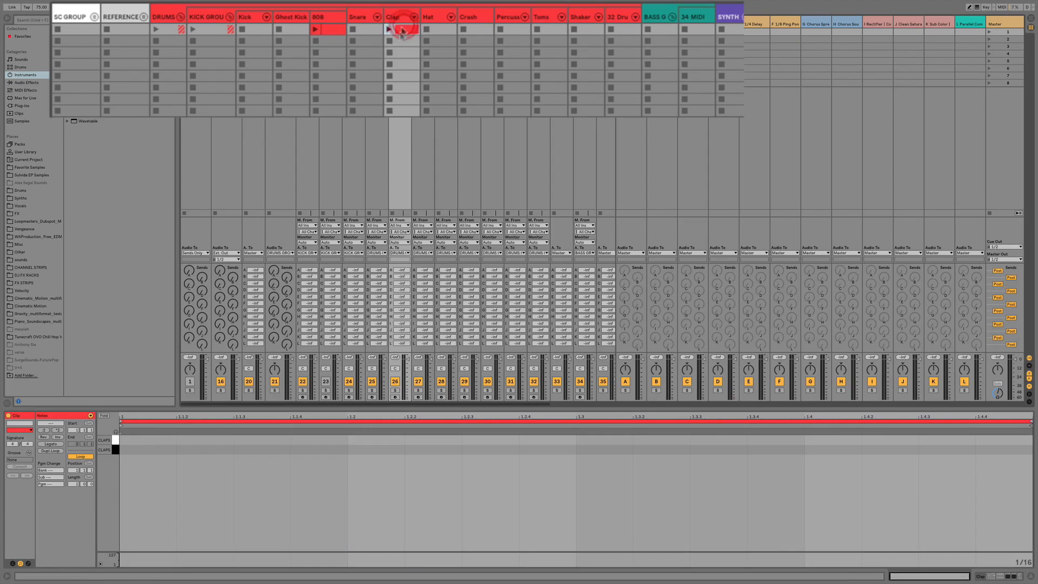
double_click(270, 440)
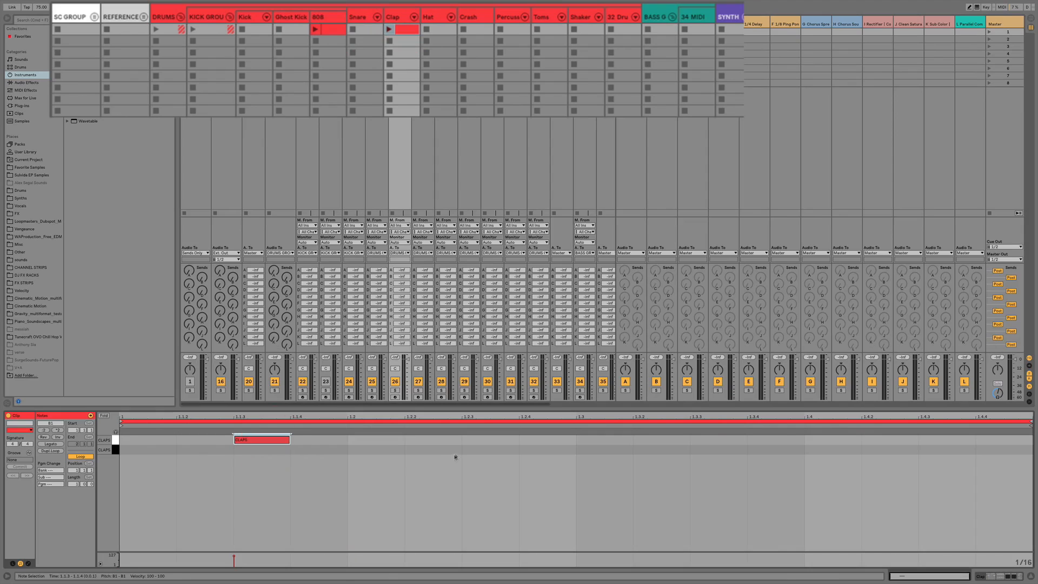
double_click(476, 450)
double_click(671, 440)
double_click(957, 450)
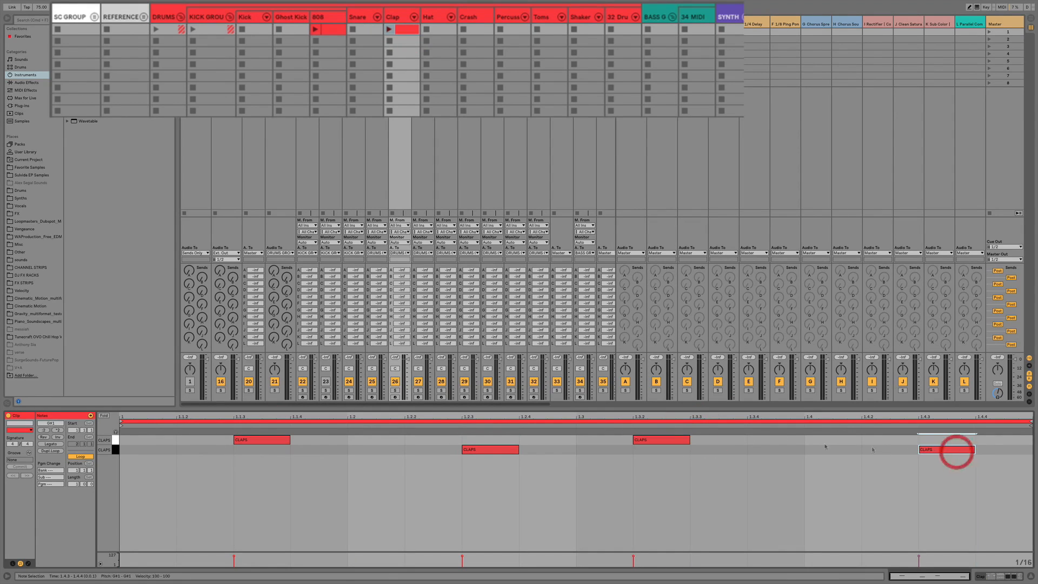
left_click_drag(675, 439, 733, 440)
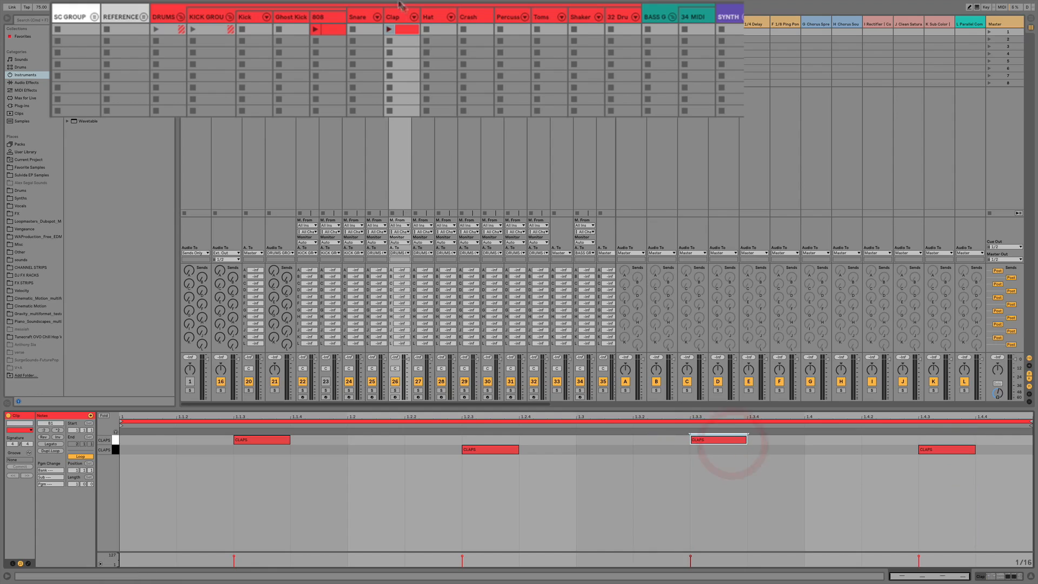
Launch the Clap clip and the 808 clip in the first scene
left_click(390, 29)
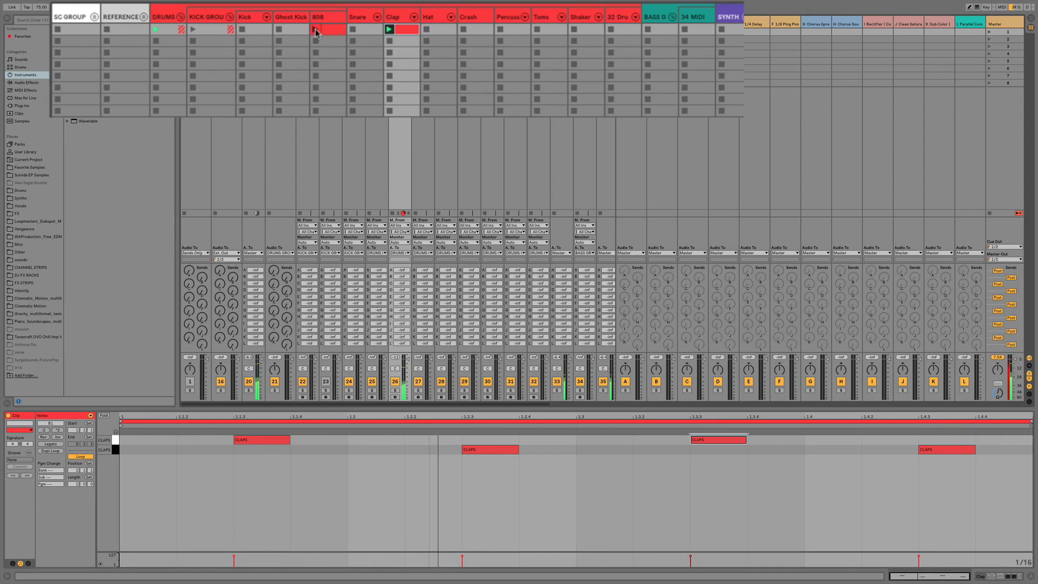
left_click(316, 31)
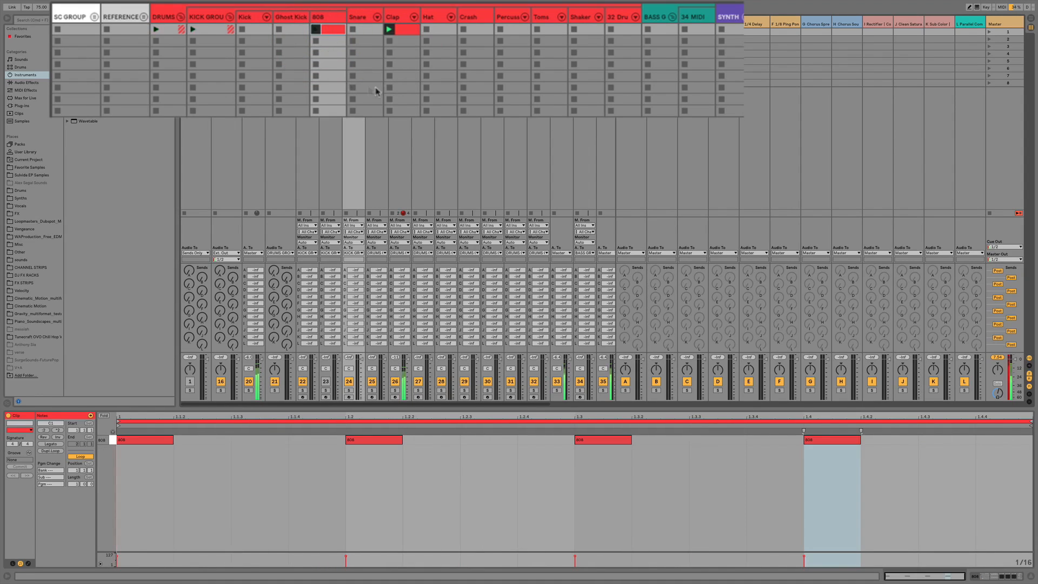
Copy the Clap clip to the Clap track's second slot and to the Crash track's first slot
left_click(406, 32, "alt")
left_click_drag(405, 32, 472, 32)
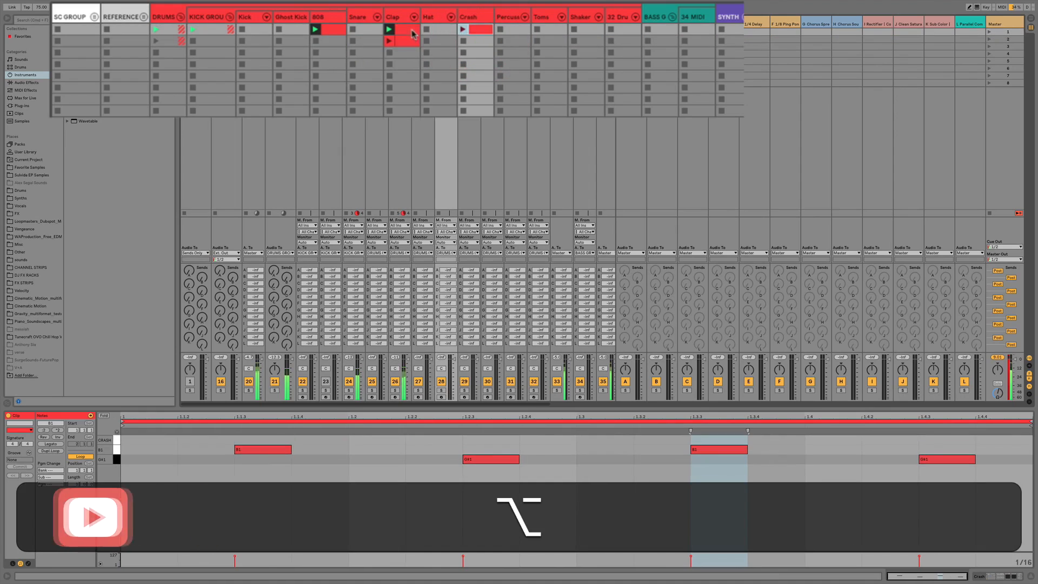
Move the first Clap clip and copy the 808 clip into the third scene, and launch that scene
left_click_drag(406, 31, 408, 54)
left_click_drag(314, 31, 324, 56)
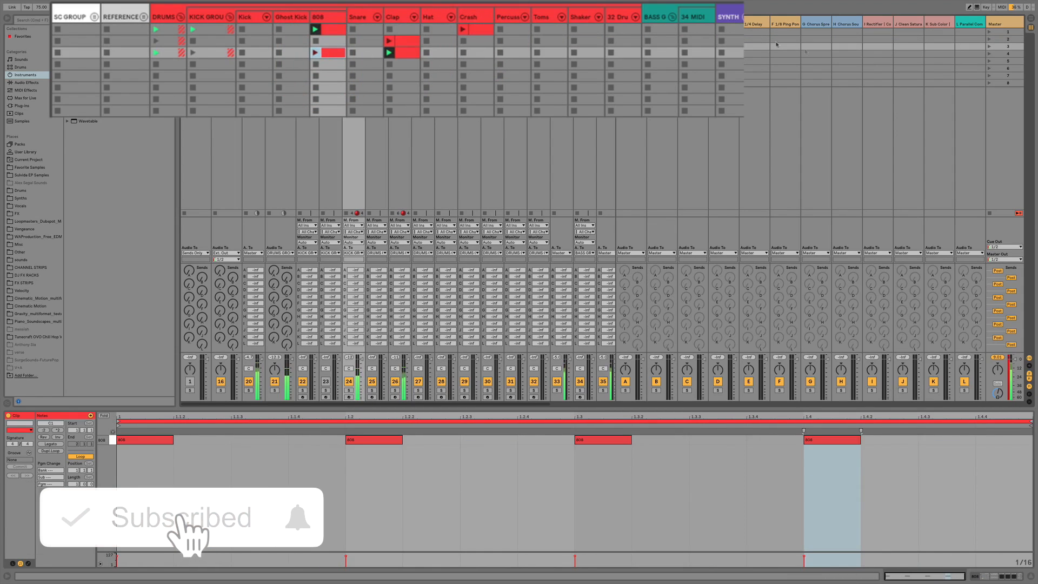
left_click(990, 46)
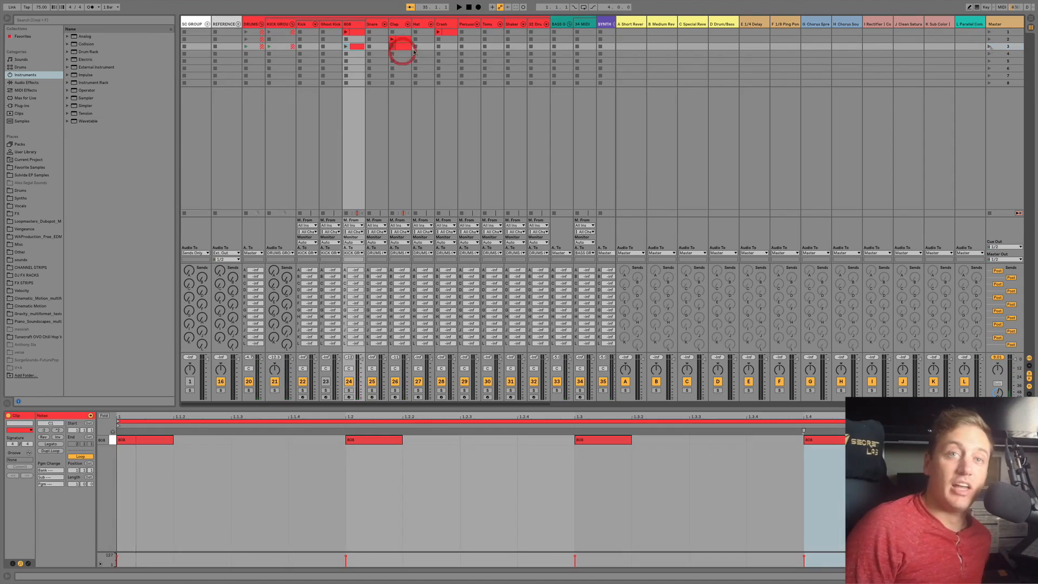
Place the third scene's 808 and Clap clips into the Arrangement, starting from the Kick track
left_click(393, 46, "shift")
key("Tab")
left_click_drag(393, 46, 328, 206)
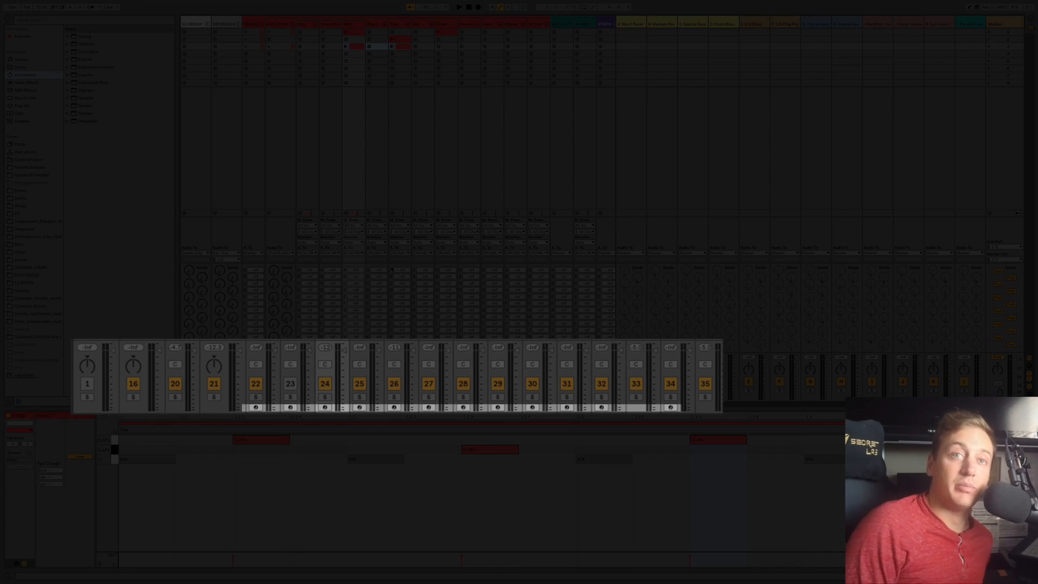
Return to the Arrangement View and fold the Drums and Bass groups
key("Tab")
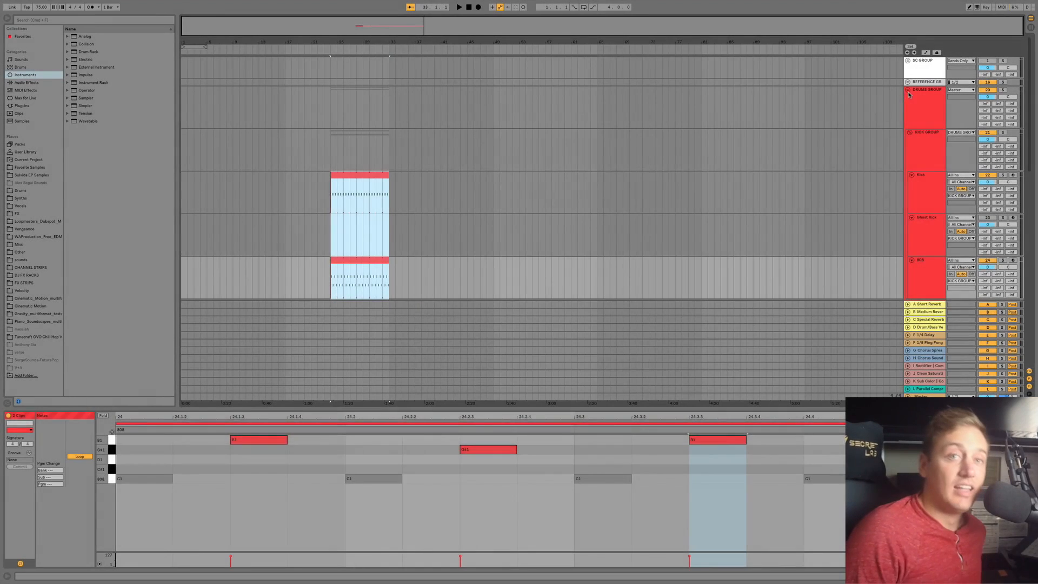
left_click(909, 92)
left_click(909, 104)
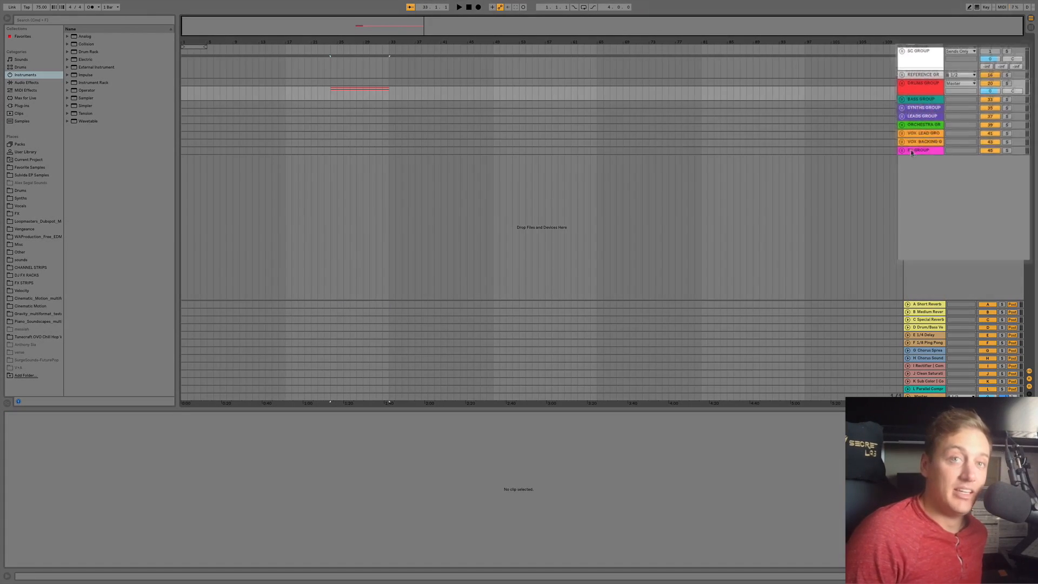
Insert a MIDI track below the FX Group and an audio track below that MIDI track
right_click(919, 150)
left_click(892, 240)
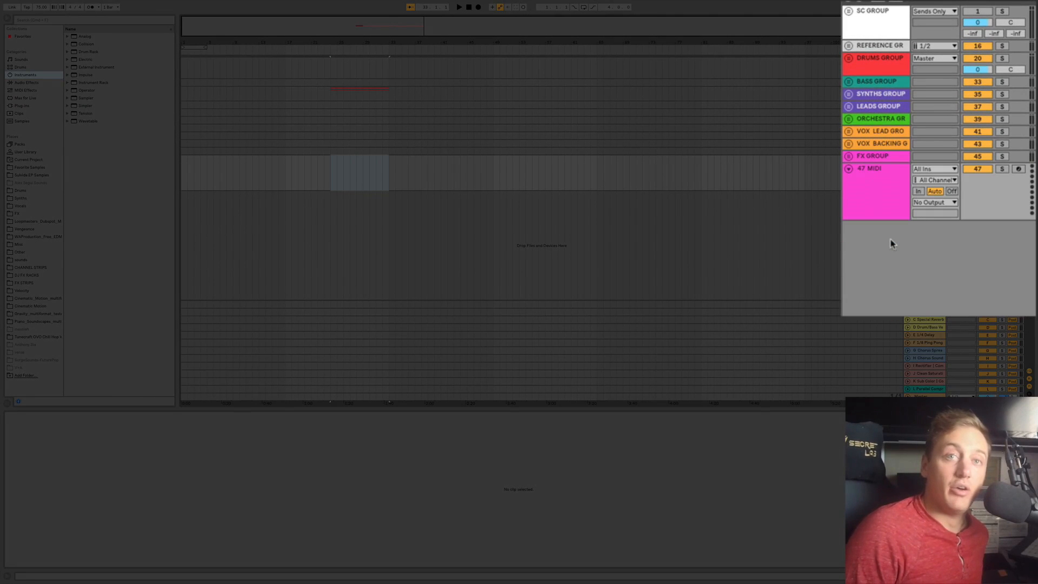
left_click(874, 177)
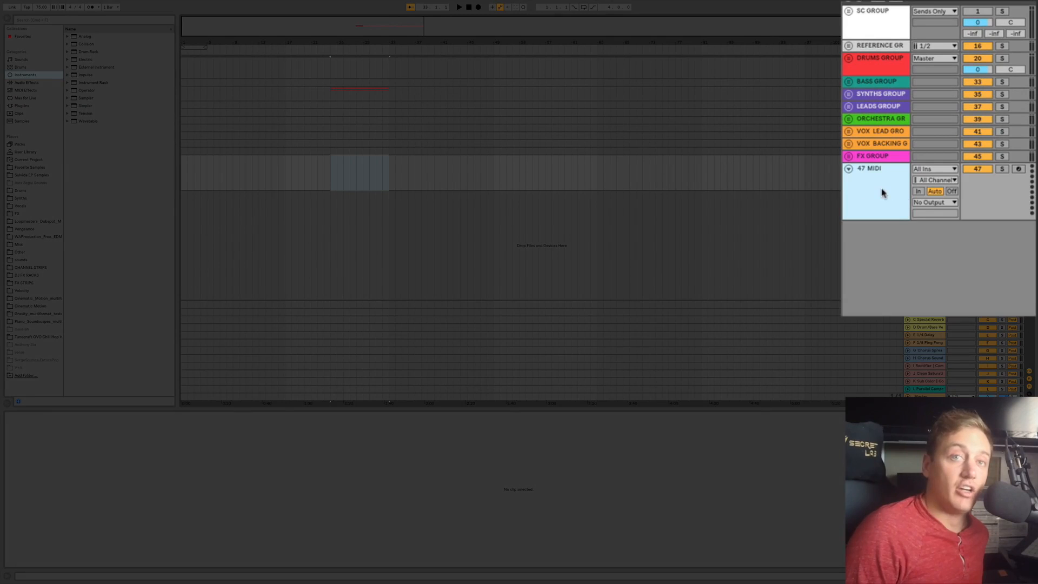
right_click(882, 192)
left_click(910, 286)
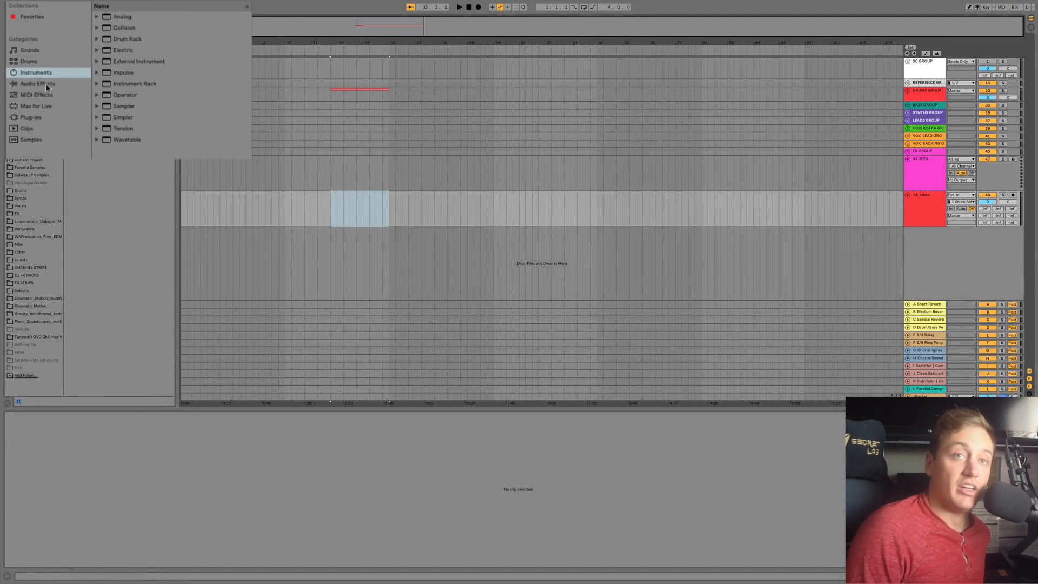
Add the Compressor audio effect to the new MIDI track and EQ Eight to the new audio track
left_click(46, 85)
left_click_drag(129, 95, 347, 174)
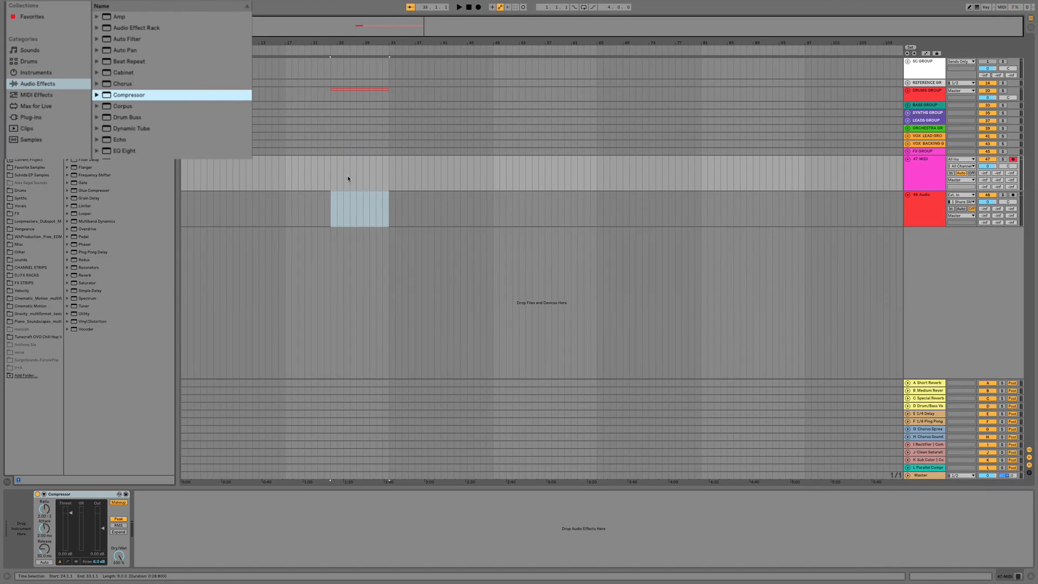
left_click_drag(124, 151, 317, 207)
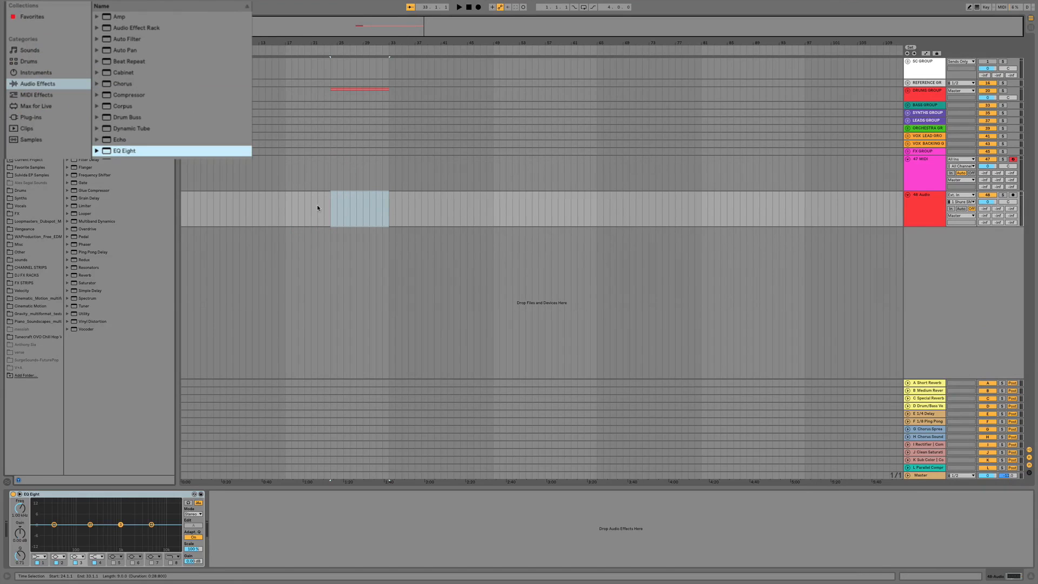
Try the Pitch MIDI effect on the audio track, and add it to the MIDI track instead
left_click(49, 95)
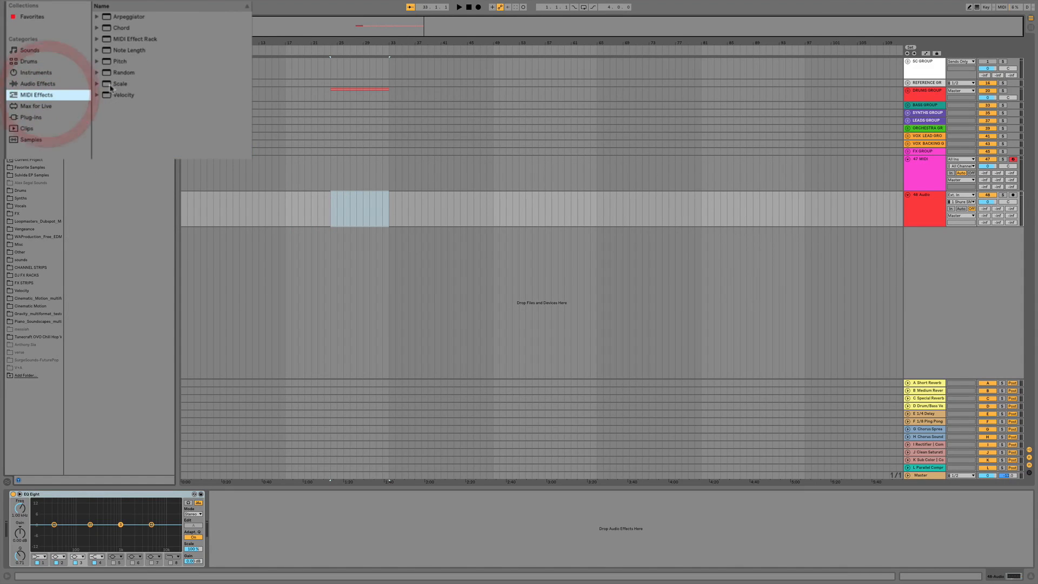
left_click_drag(115, 66, 184, 80)
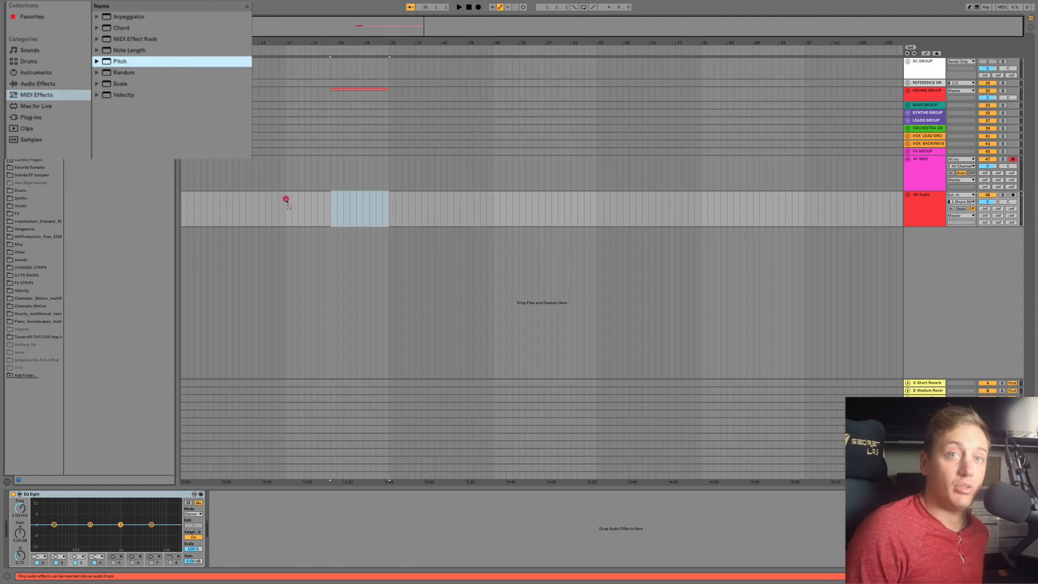
left_click_drag(297, 213, 294, 176)
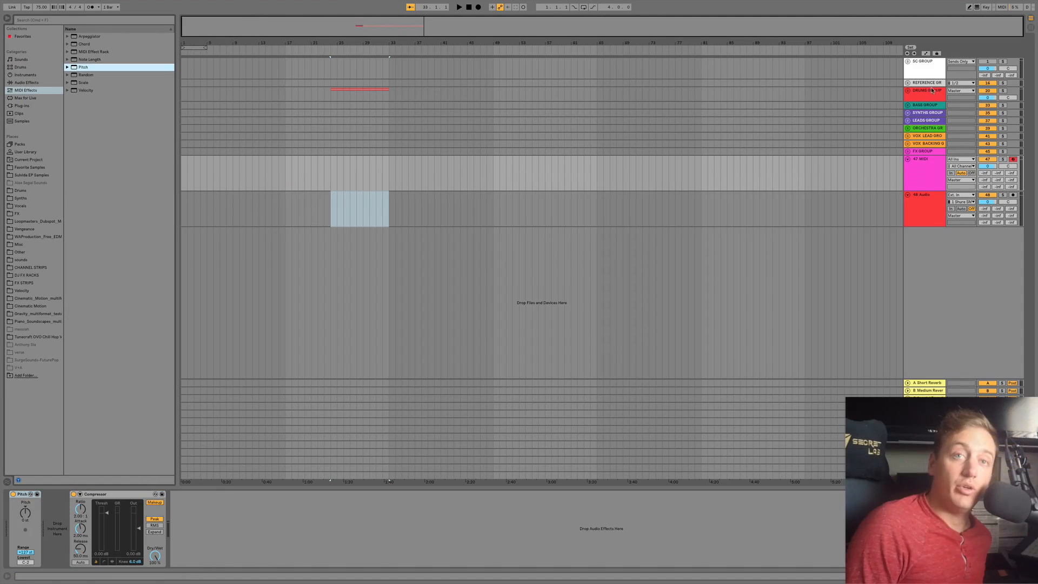
Unfold the Drums Group and examine the Kick track's device chain and clip
left_click(908, 91)
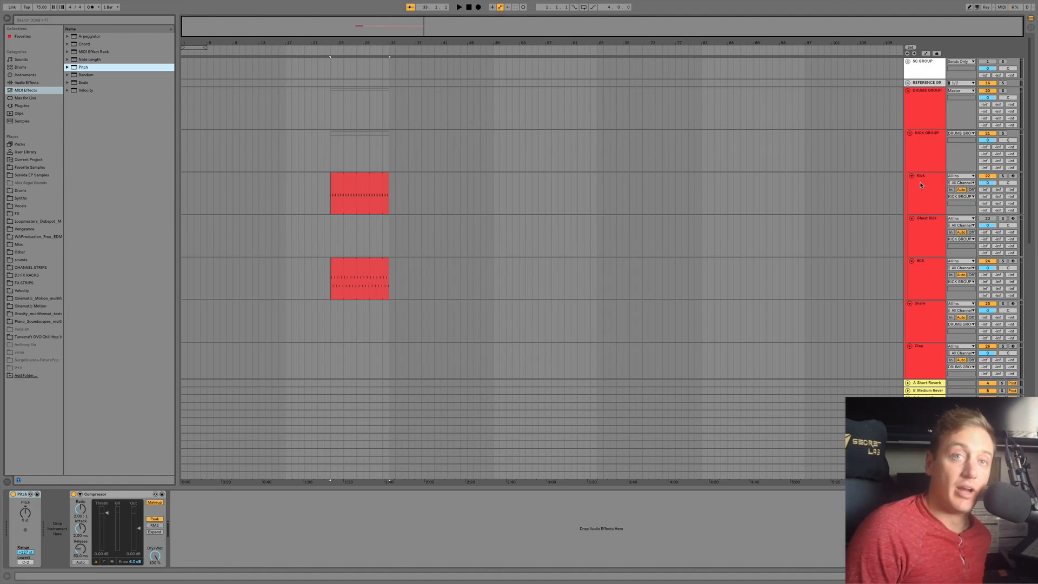
left_click(922, 186)
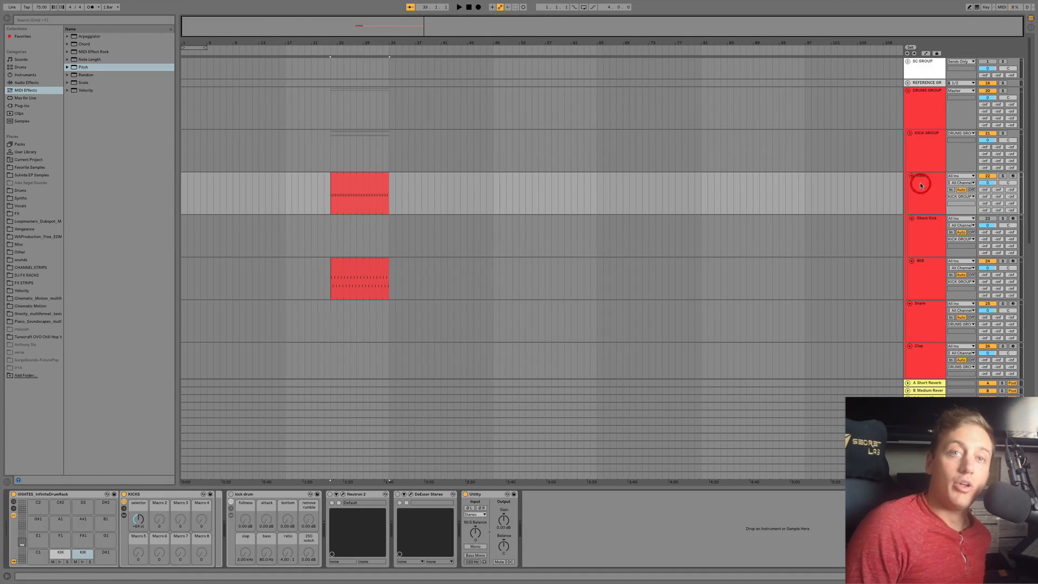
double_click(343, 180)
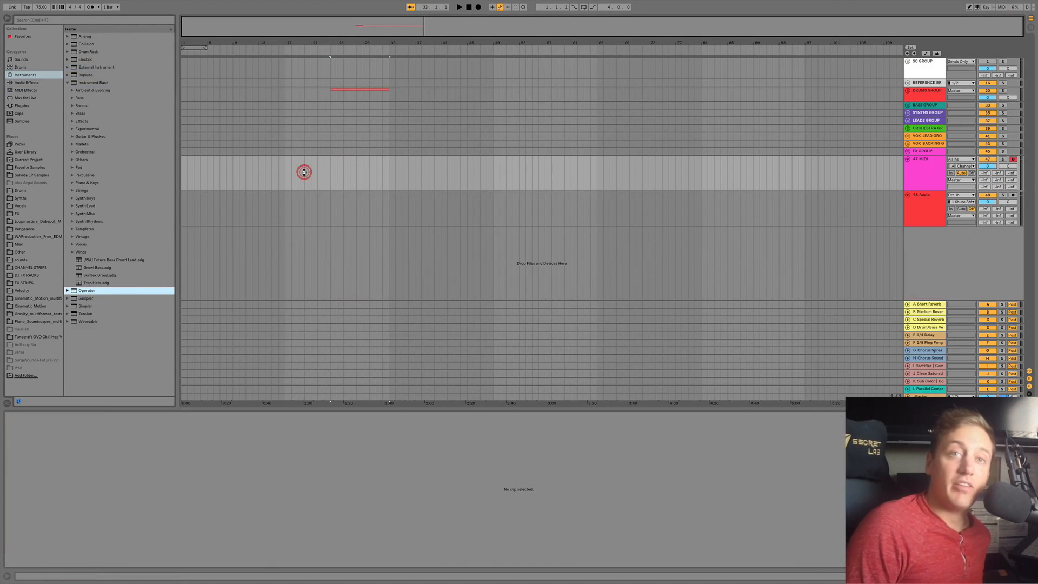
Load the Operator instrument on the new MIDI track and create another track from Simpler below the audio track
left_click_drag(304, 171, 302, 172)
left_click(68, 83)
left_click_drag(87, 106, 367, 277)
Add the Cableguys PanCake2 VST plug-in to the Operator track's device chain
left_click(24, 106)
left_click(72, 106)
left_click_drag(95, 113, 307, 182)
Switch the Compressor off and on again, and open and close PanCake2's plug-in window
left_click(290, 450)
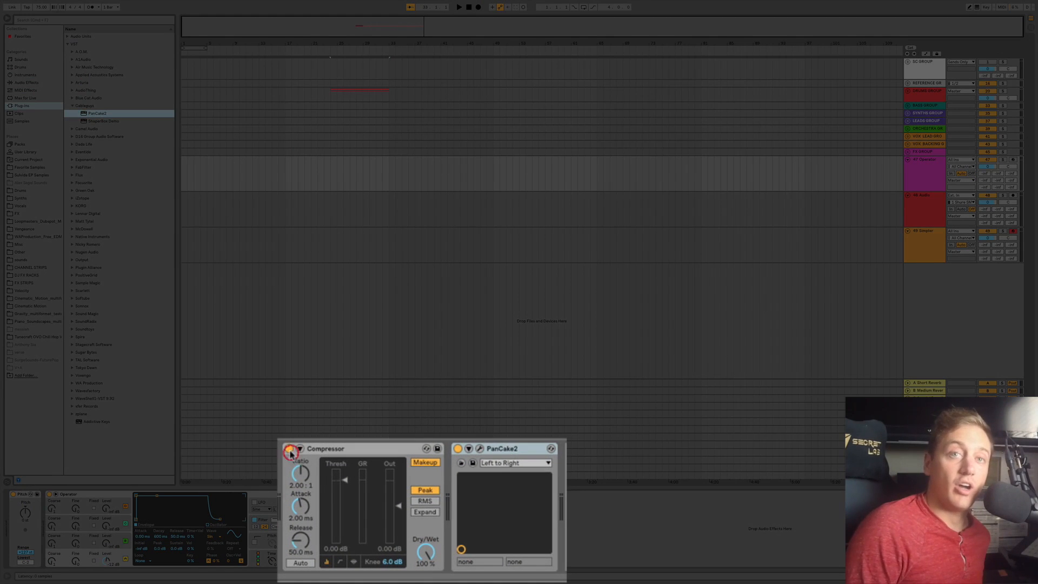
left_click(289, 450)
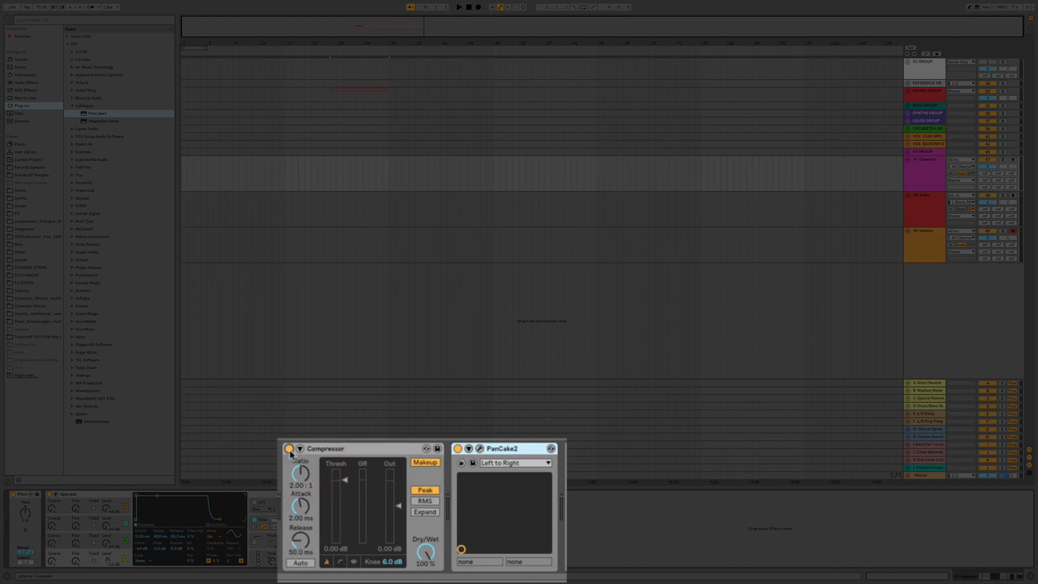
left_click(479, 450)
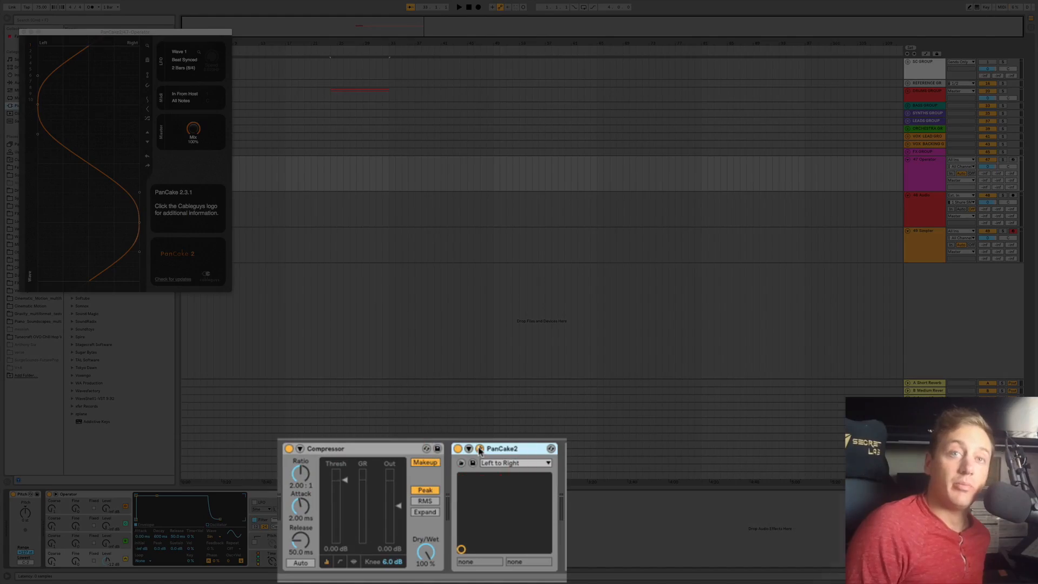
left_click(479, 450)
Insert a return track below Medium Reverb, and raise Operator's send A to -25.0, Audio's send B and Simpler's send C
right_click(927, 390)
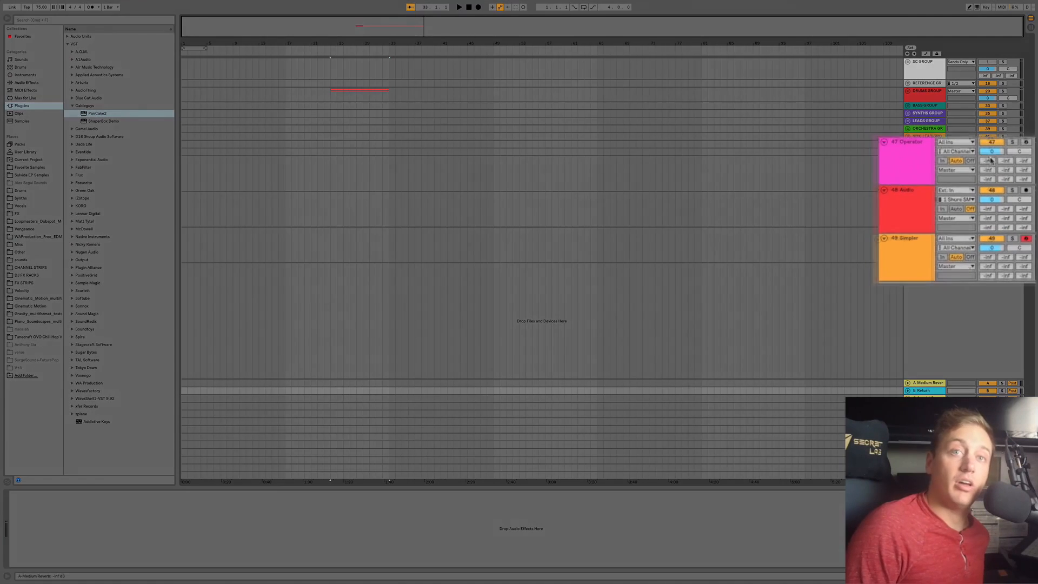
left_click_drag(985, 173, 985, 164)
left_click_drag(1004, 210, 1004, 205)
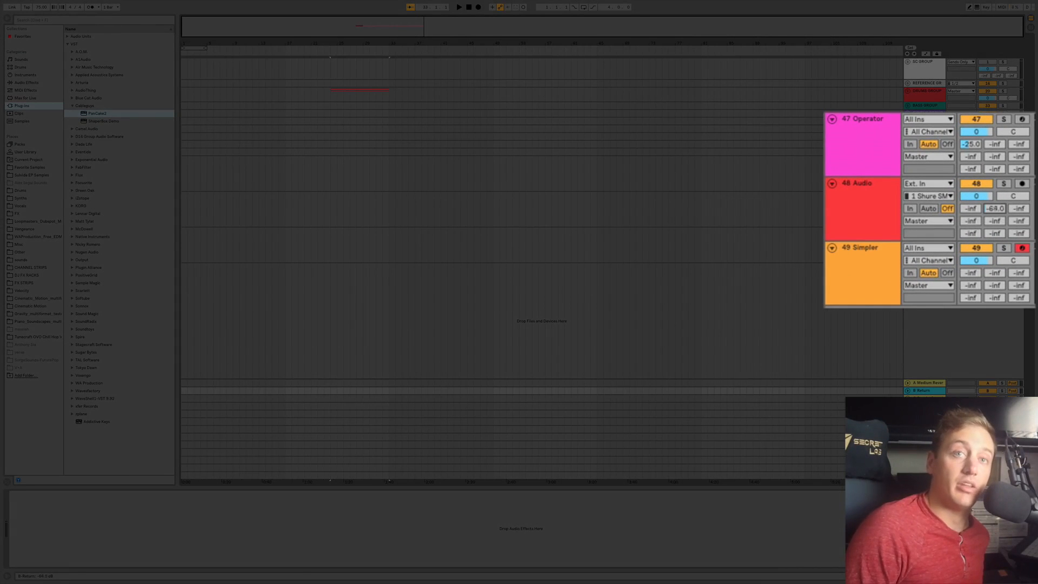
left_click_drag(1016, 273, 1016, 271)
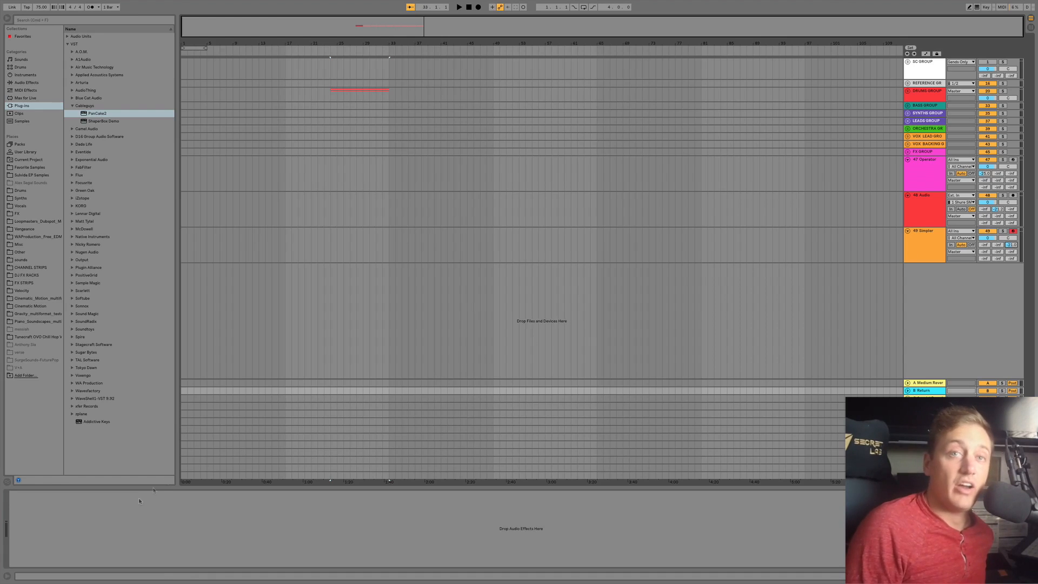
Show the Info View and draw a curved automation envelope for the Operator track's Medium Reverb send
left_click(3, 578)
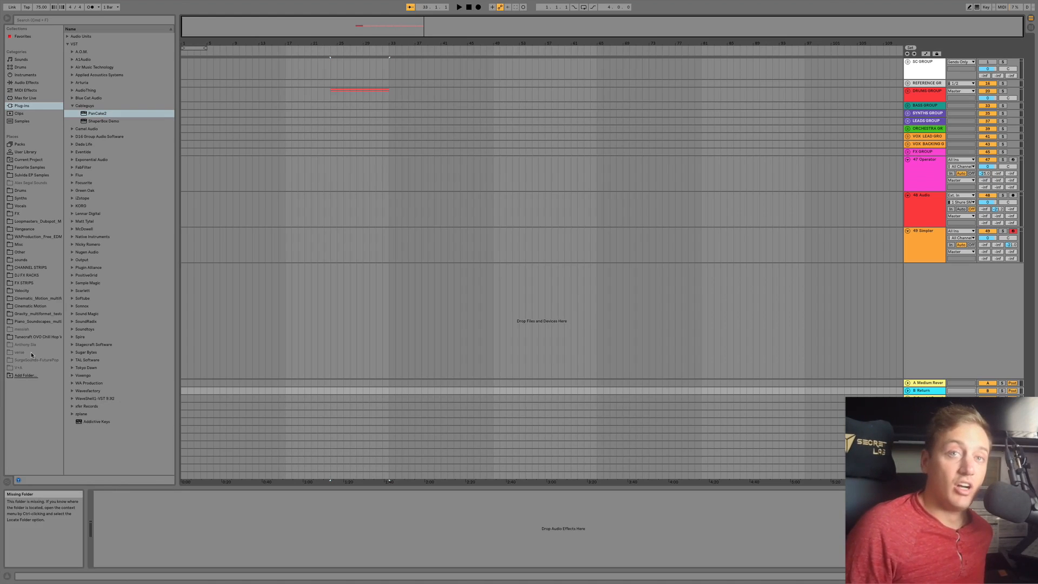
key("a")
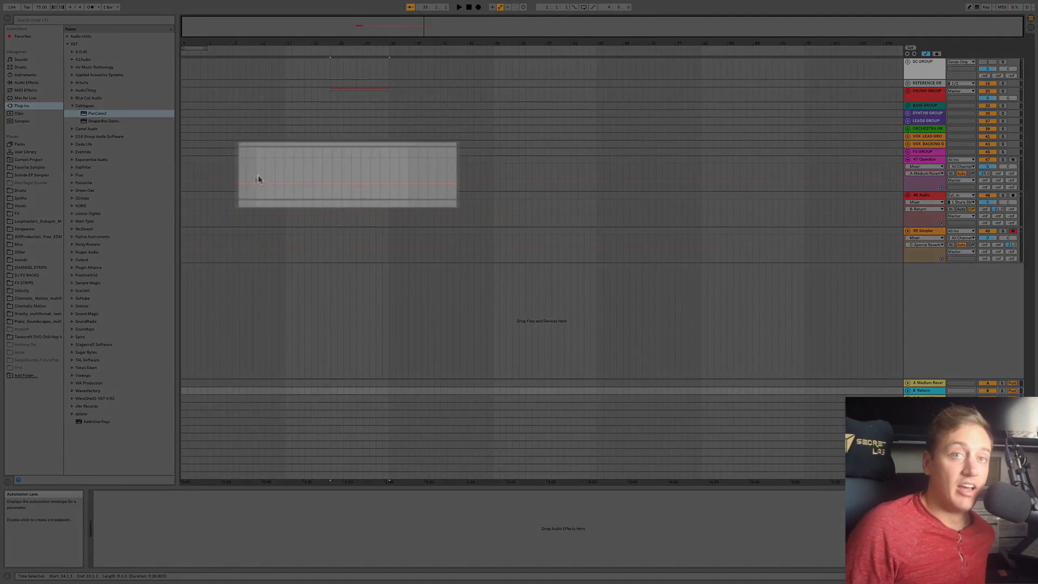
left_click(285, 180)
mouse_move(311, 180)
left_mouse_down()
mouse_move(326, 190)
mouse_move(316, 179)
left_mouse_up()
left_click(309, 178)
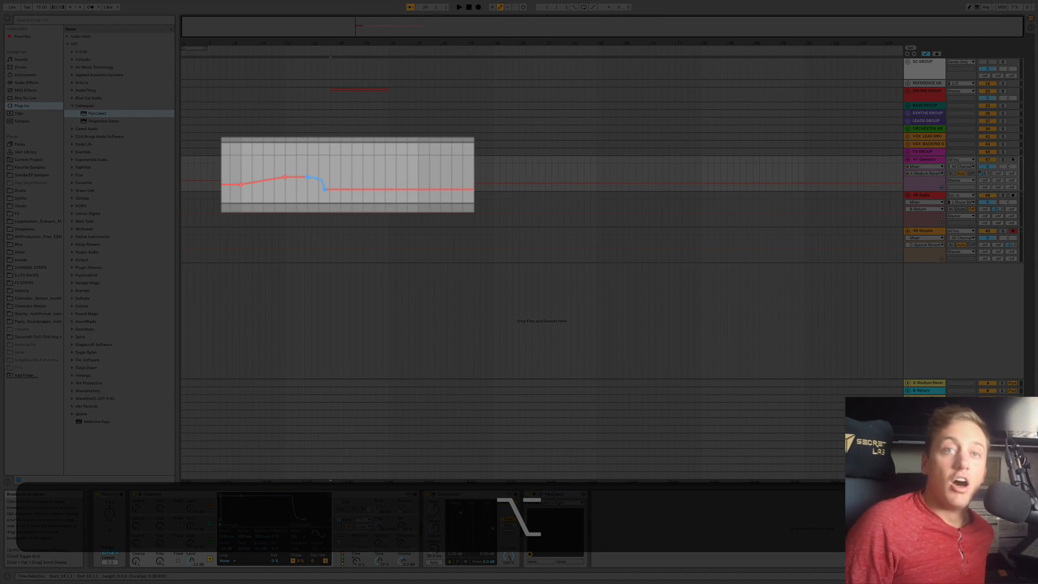
left_click(395, 190)
mouse_move(377, 190)
left_mouse_down()
mouse_move(374, 173)
mouse_move(358, 187)
left_mouse_up()
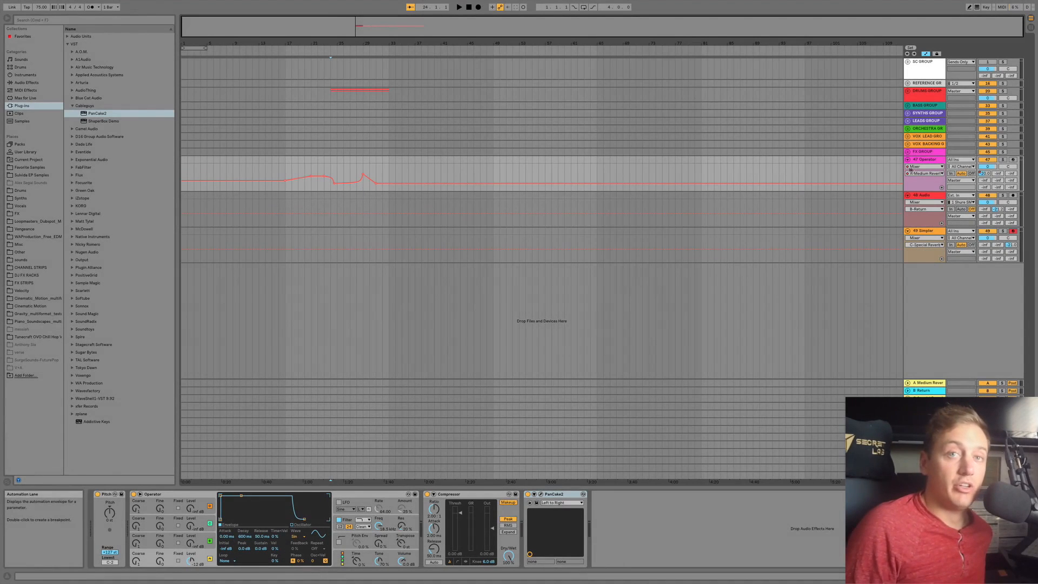
Draw a dip in the Operator track's Track Volume automation and give that envelope its own lane
left_click(986, 167)
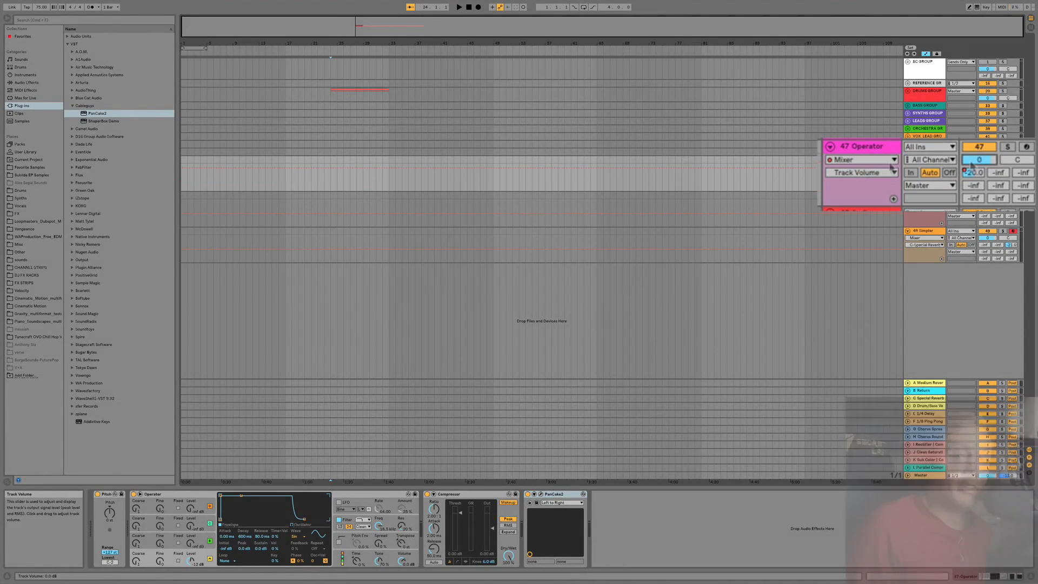
left_click(329, 168)
left_click_drag(365, 168, 408, 180)
left_click(893, 198)
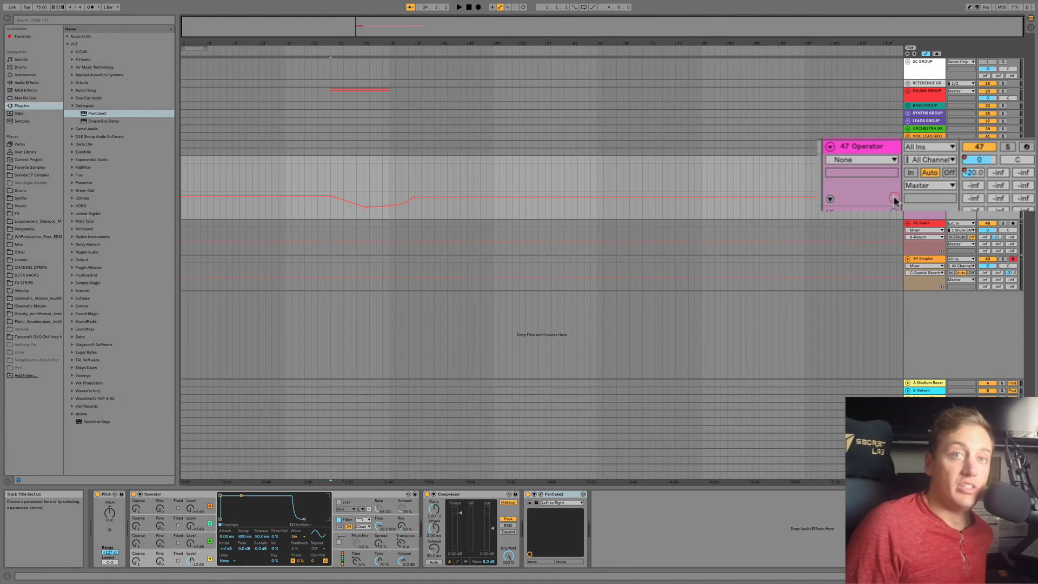
Choose the Operator device's PB Range for automation on the Operator track and draw a drop in its envelope
left_click(886, 161)
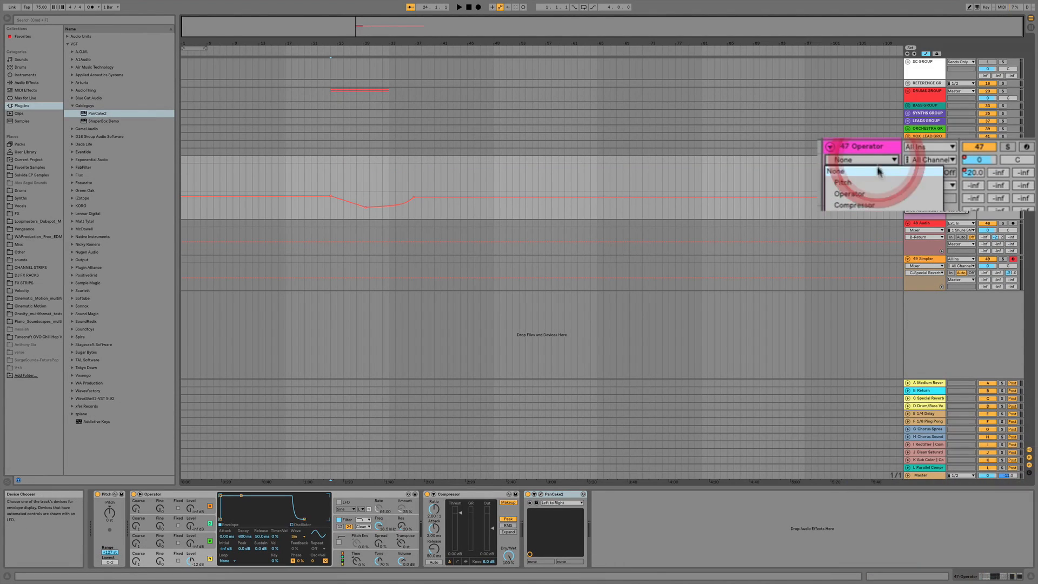
left_click(868, 194)
left_click(849, 173)
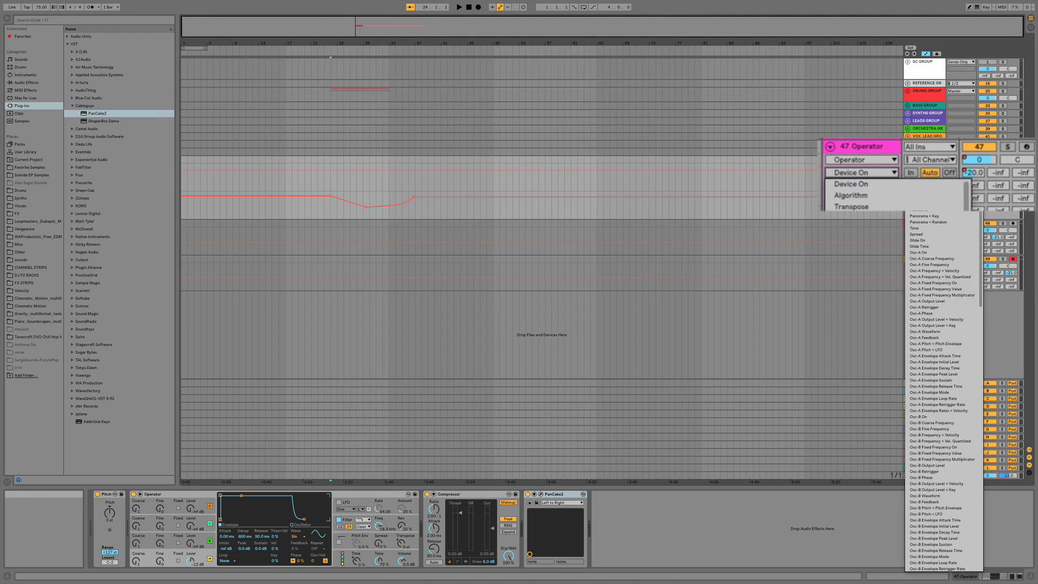
left_click(926, 199)
left_click(350, 172)
left_click_drag(368, 174, 369, 177)
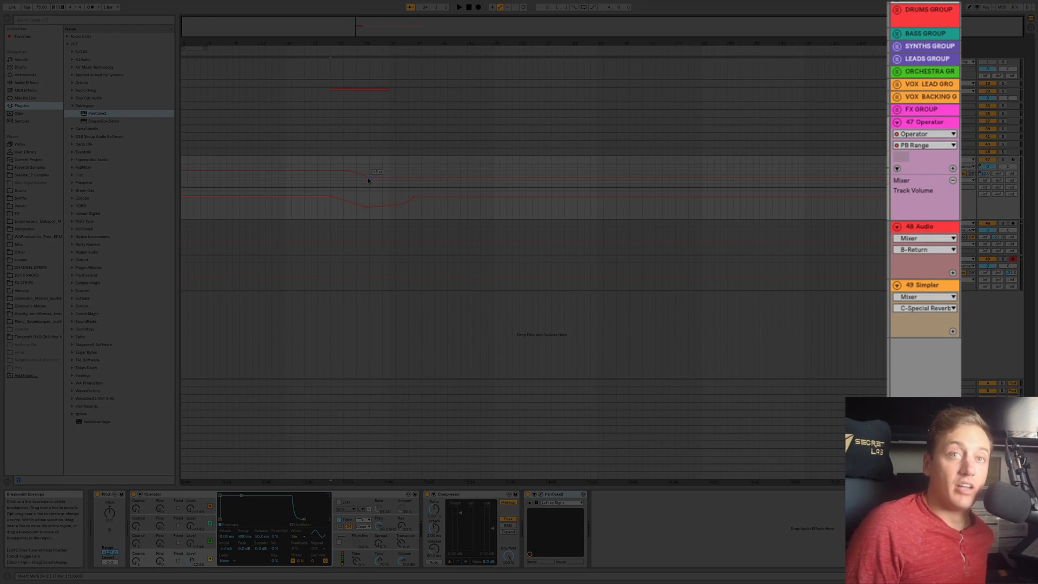
Examine the automation choosers of the tracks inside the Drums Group and Kick Group, and fold the Drums Group again
left_click(898, 11)
left_click(899, 80)
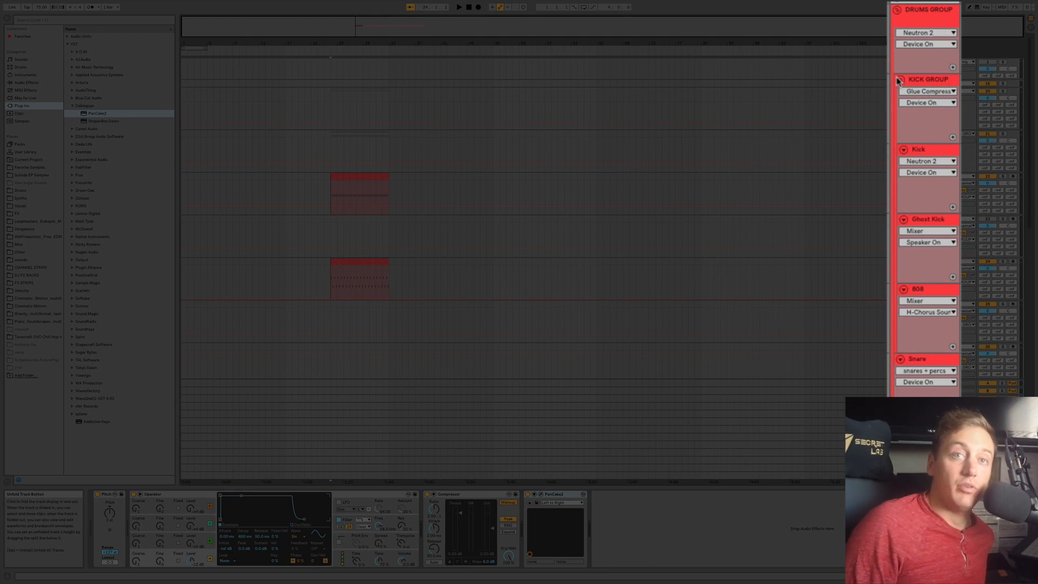
left_click(899, 81)
left_click(898, 11)
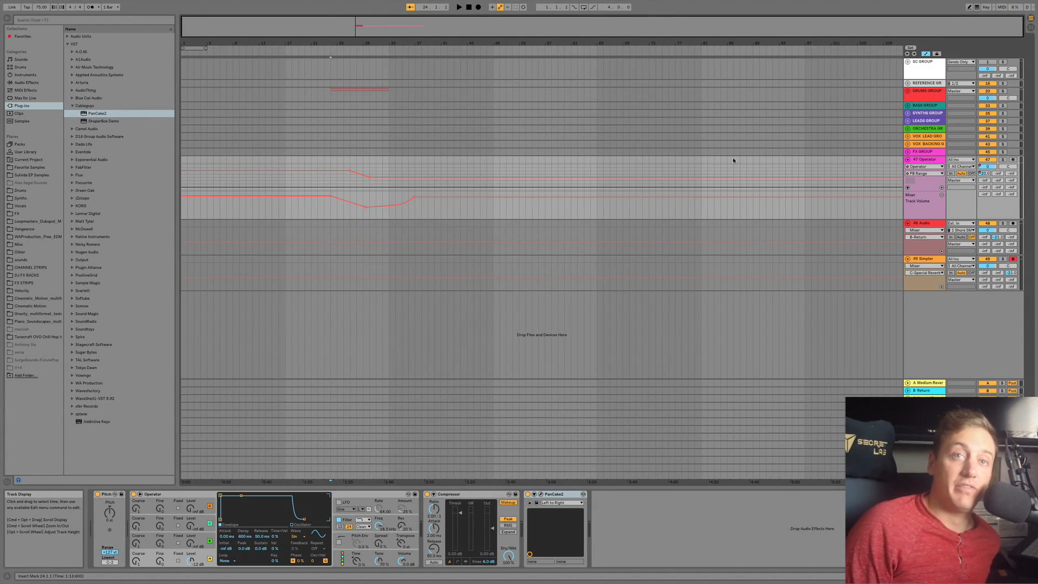
Hide the automation lanes in the arrangement, and browse the Instruments and Audio Effects categories
key("a")
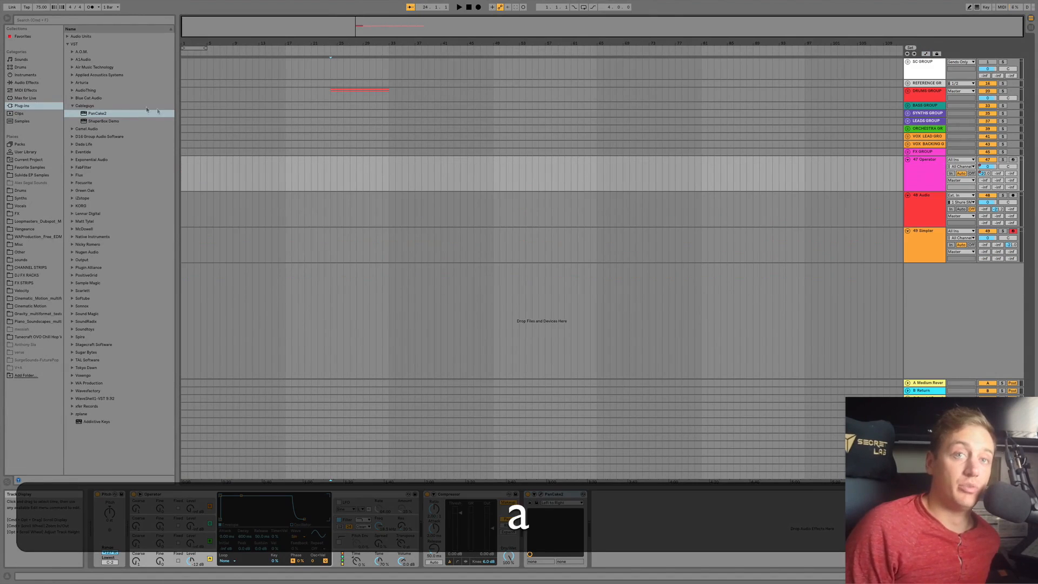
left_click(20, 74)
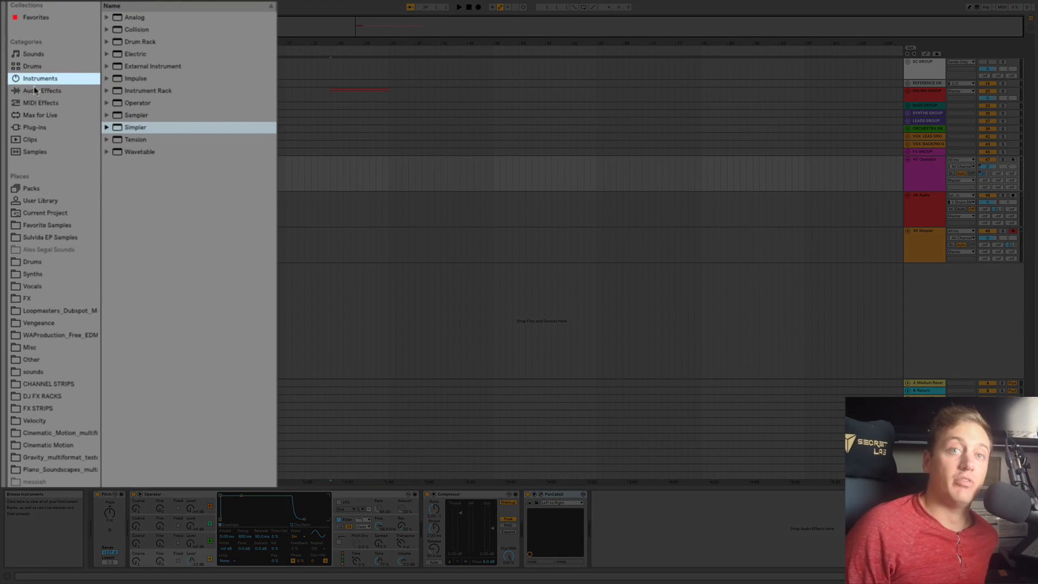
left_click(22, 83)
key("d")
key("a")
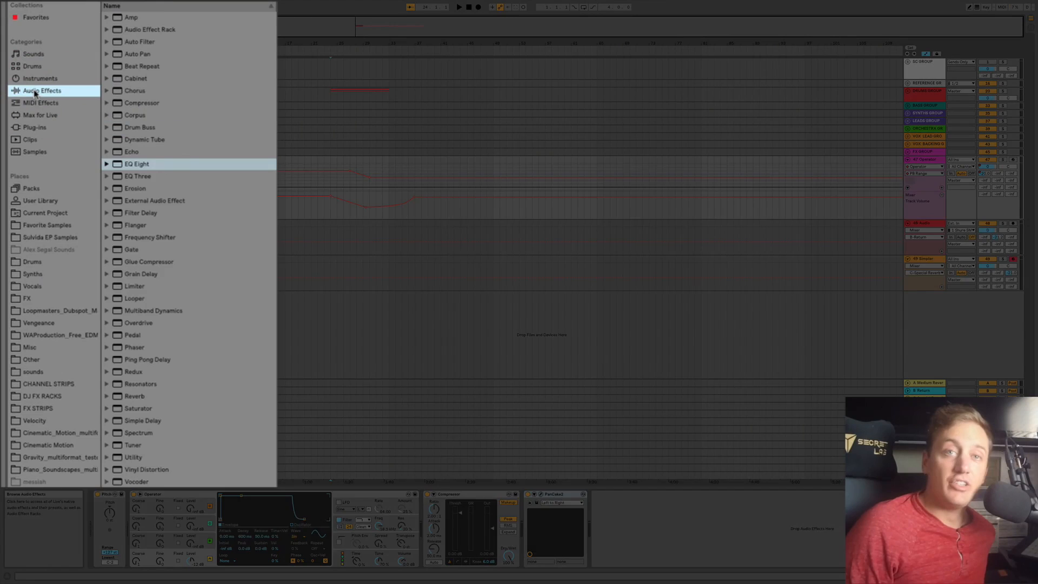
key("a")
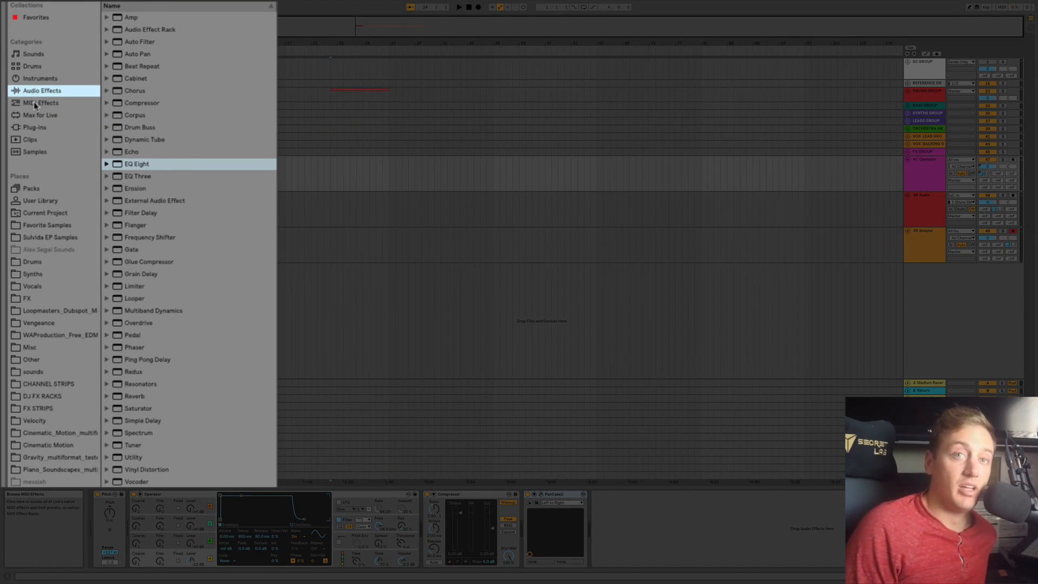
Look through Sampler's Bass presets in the Instruments category and return to the Audio Effects list
left_click(35, 79)
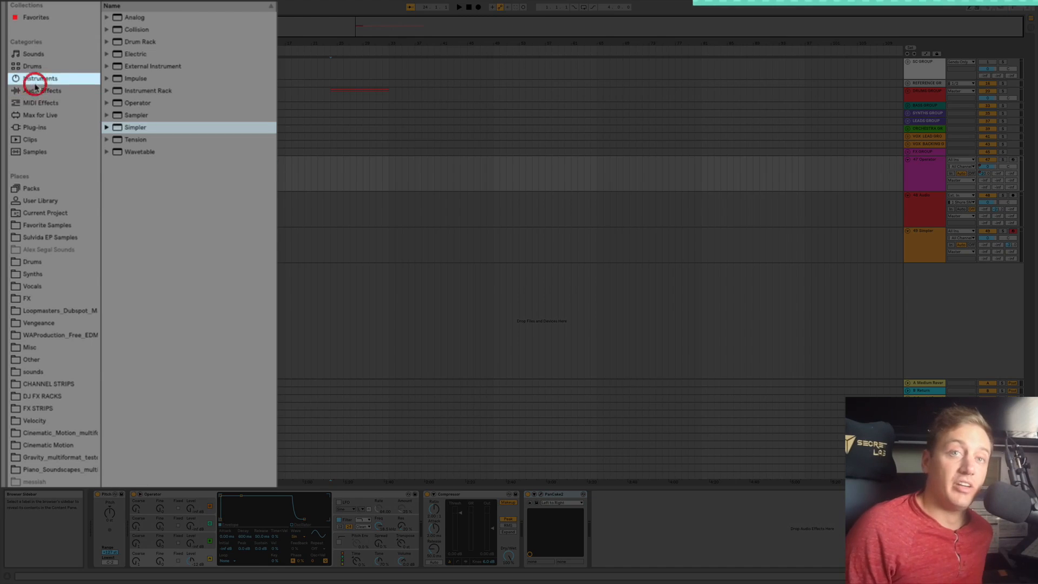
left_click(107, 115)
left_click(114, 139)
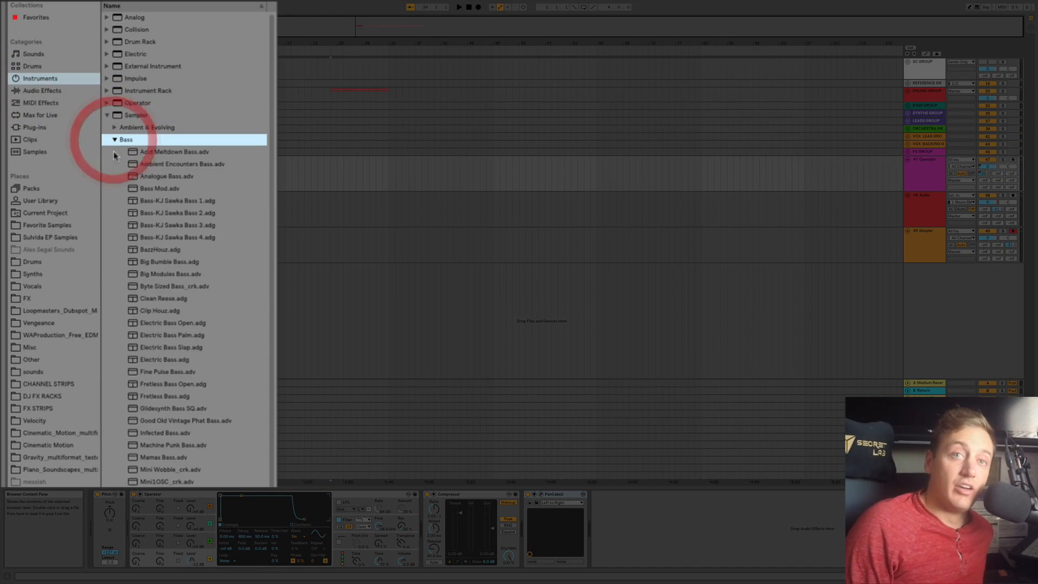
left_click(41, 90)
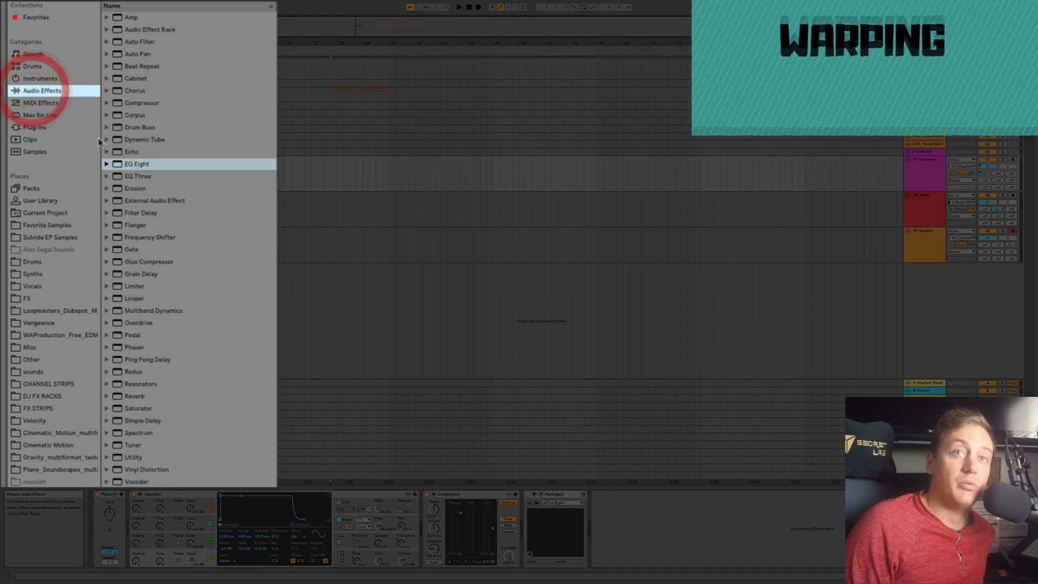
Look at the presets listed under Dynamic Tube and Glue Compressor in the Audio Effects category
left_click(106, 140)
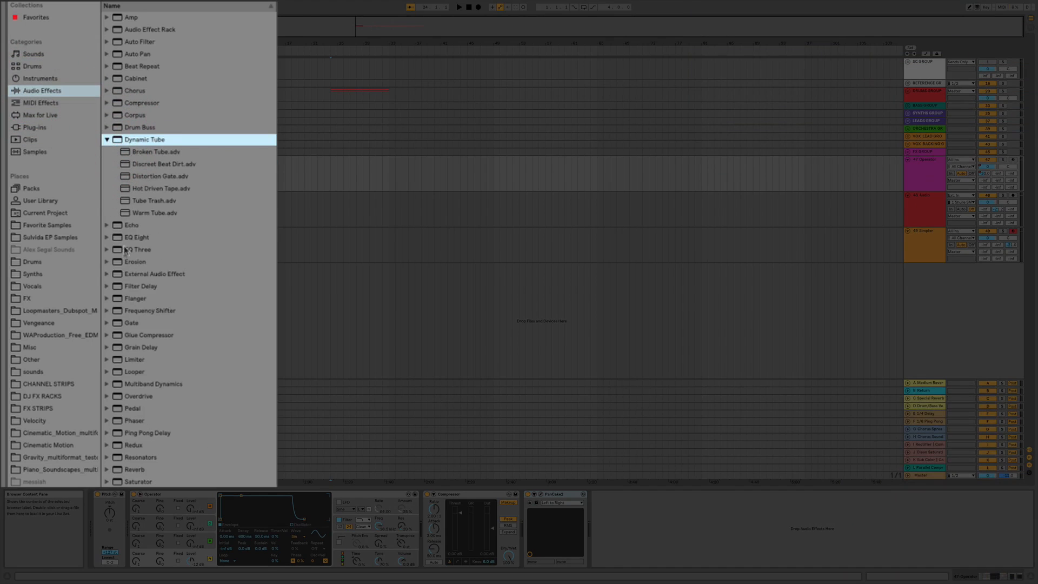
left_click(106, 335)
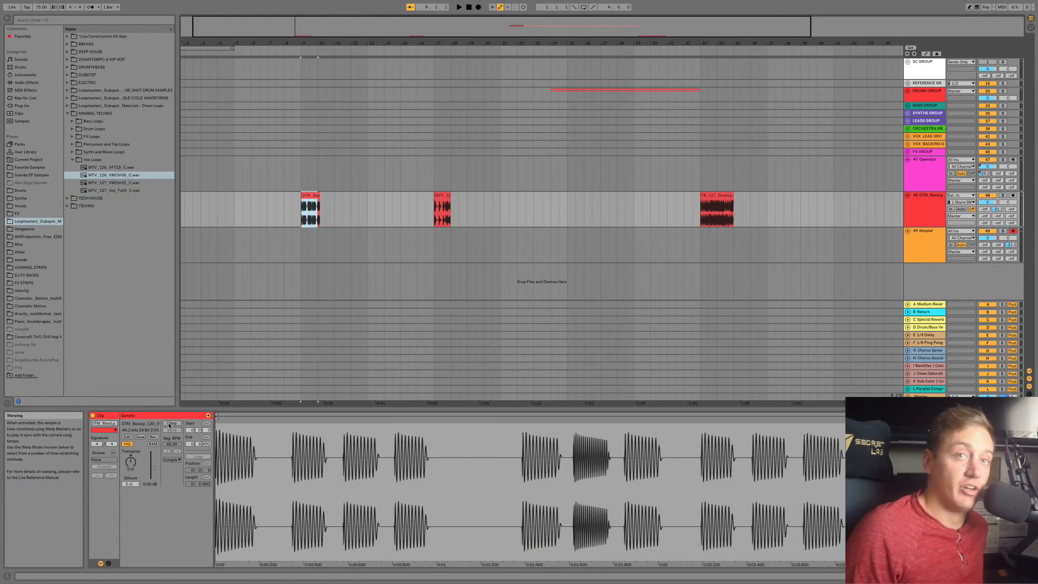
Reposition three hits of the warped MTV_126 vocal clip with warp markers and set its warp mode to Complex Pro
left_click(440, 201)
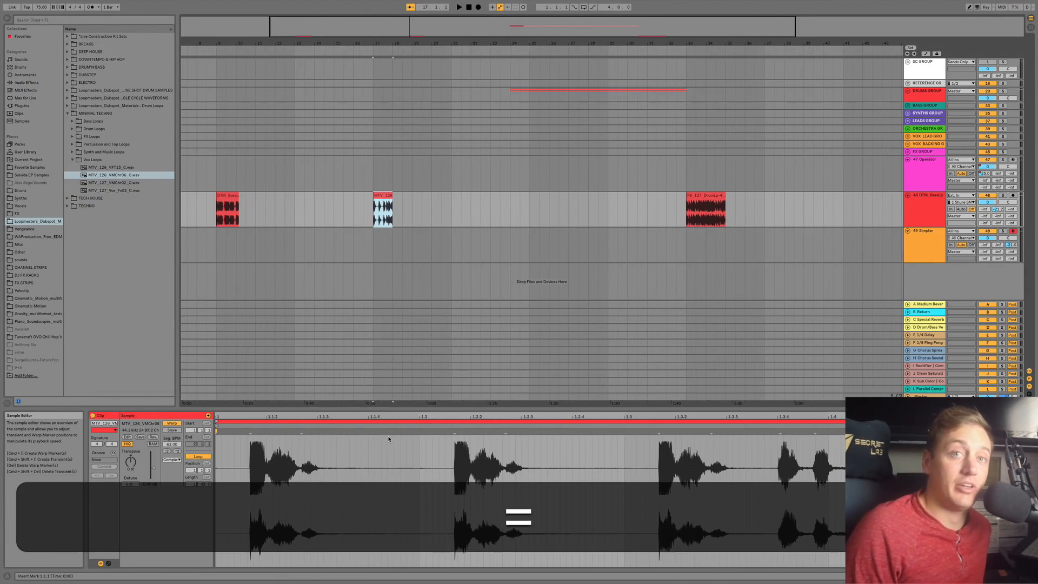
left_click(389, 439)
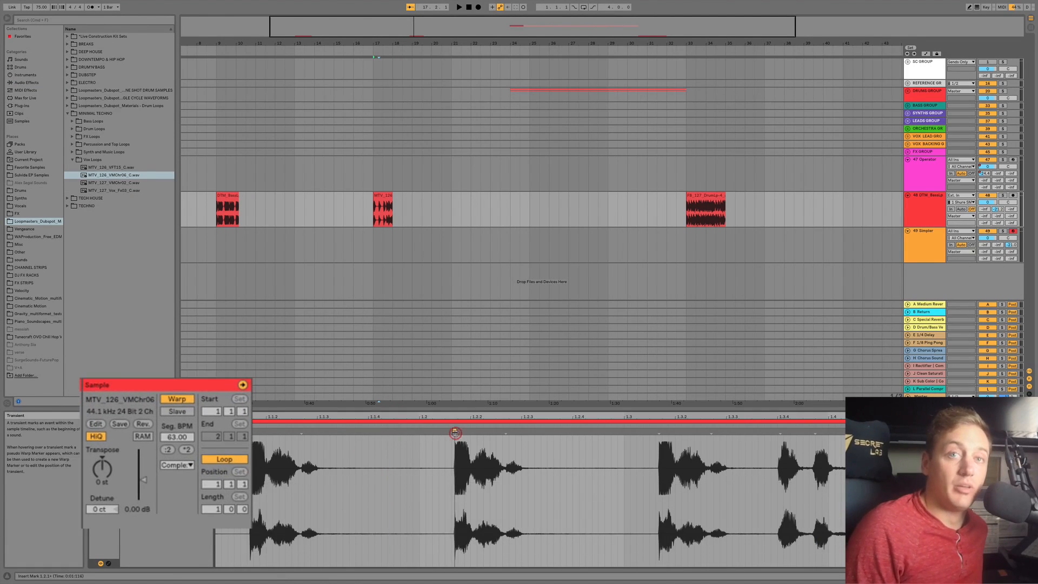
left_click_drag(454, 434, 459, 432)
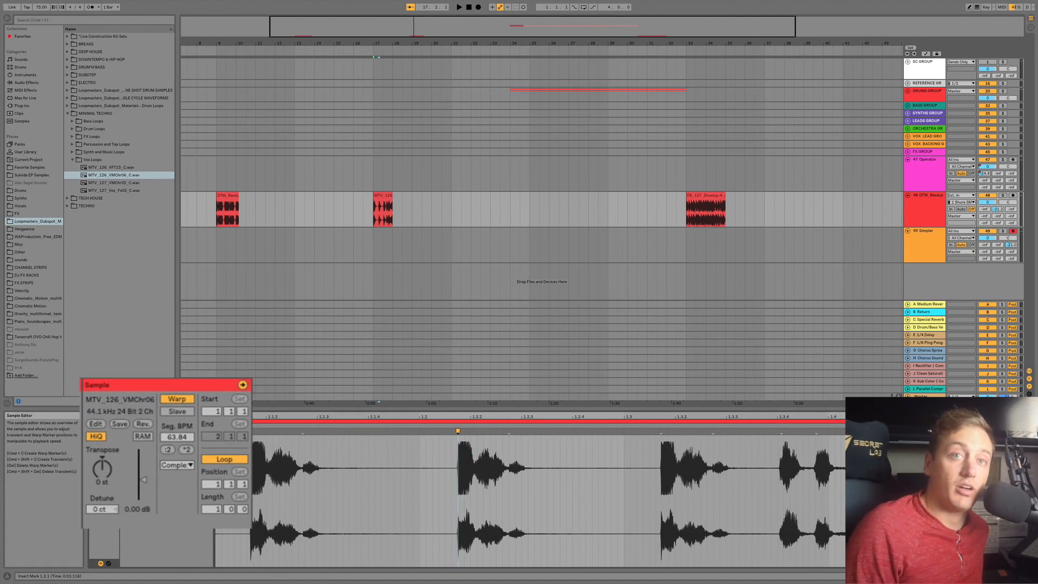
left_click_drag(864, 433, 829, 433)
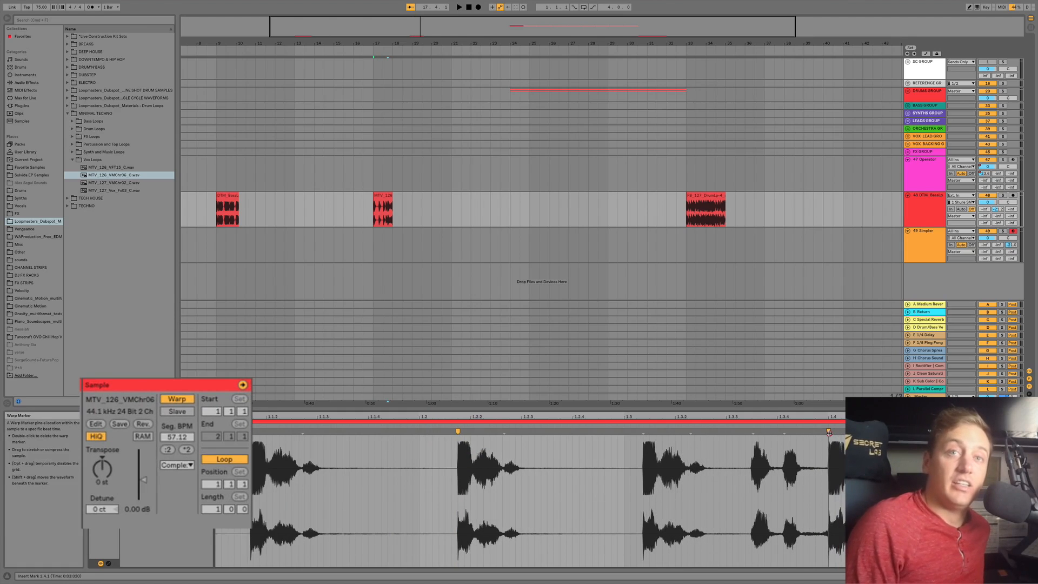
left_click_drag(644, 432, 625, 432)
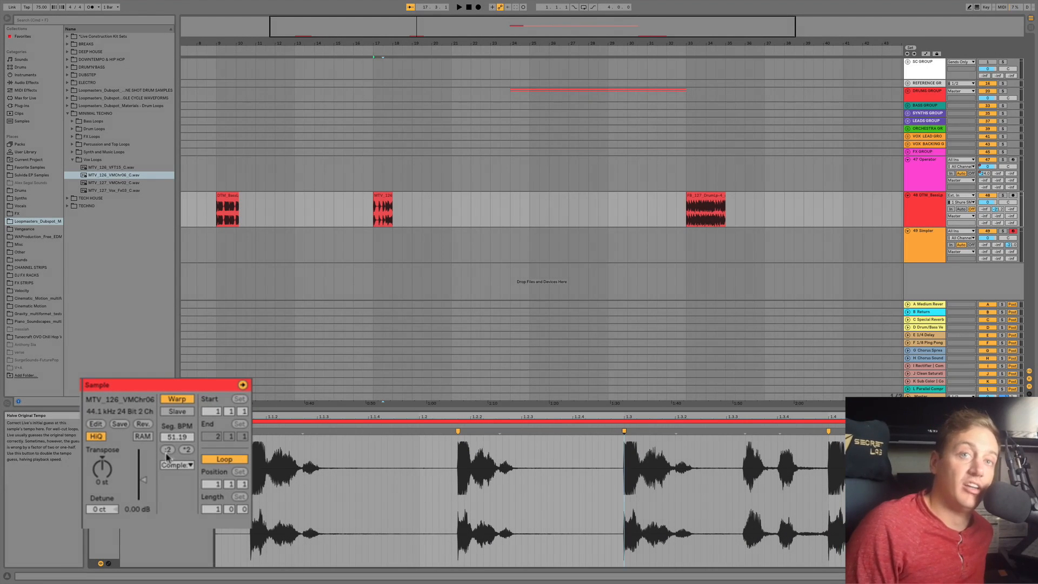
left_click(174, 465)
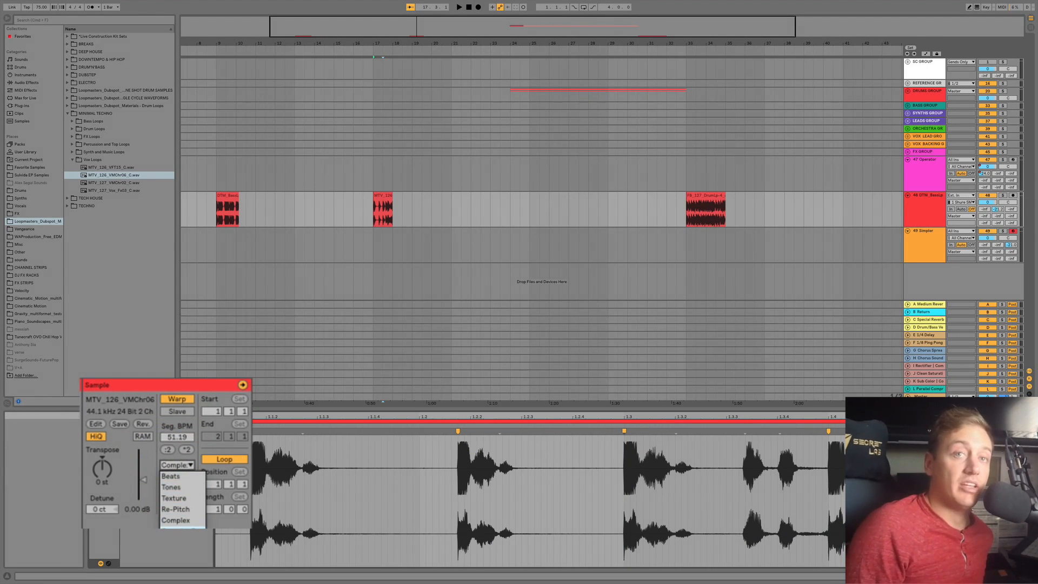
left_click(176, 529)
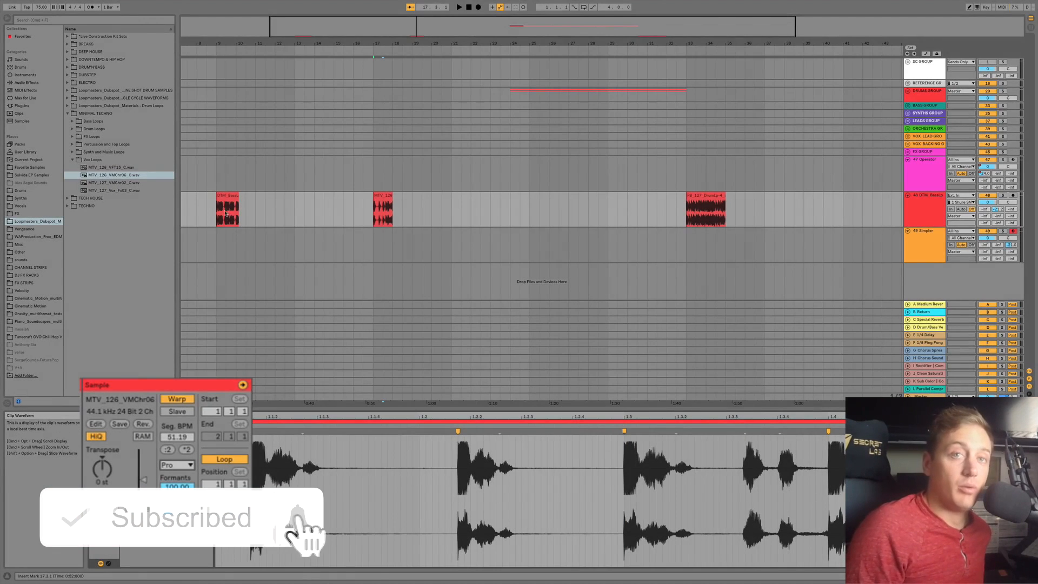
Transpose the unwarped DTM_BassLp clip to -9 st, and try transposing the MTV_126 clip before resetting it to 0 st
left_click(226, 214)
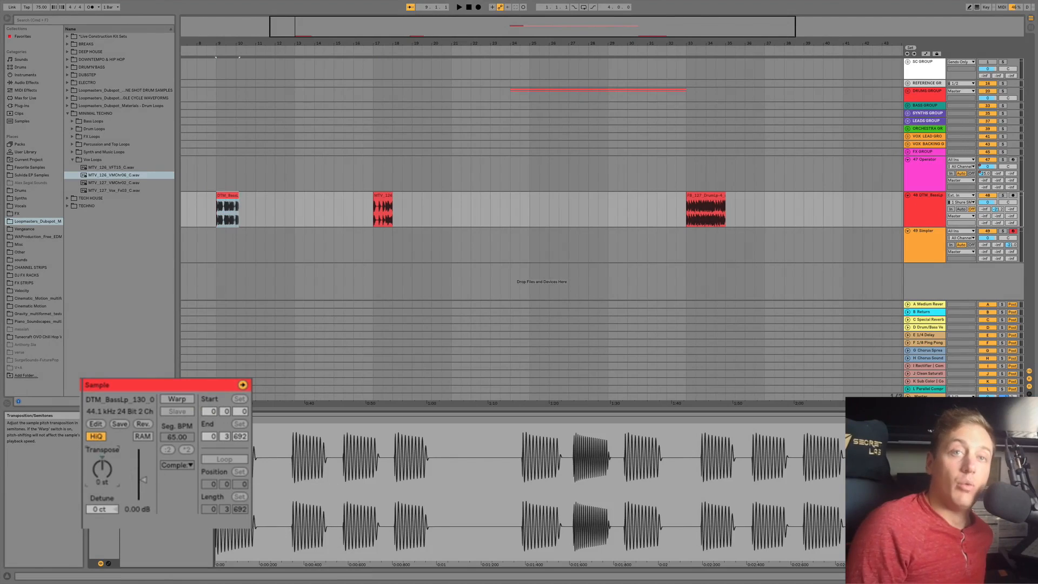
mouse_move(102, 469)
left_mouse_down()
mouse_move(102, 454)
mouse_move(102, 477)
left_mouse_up()
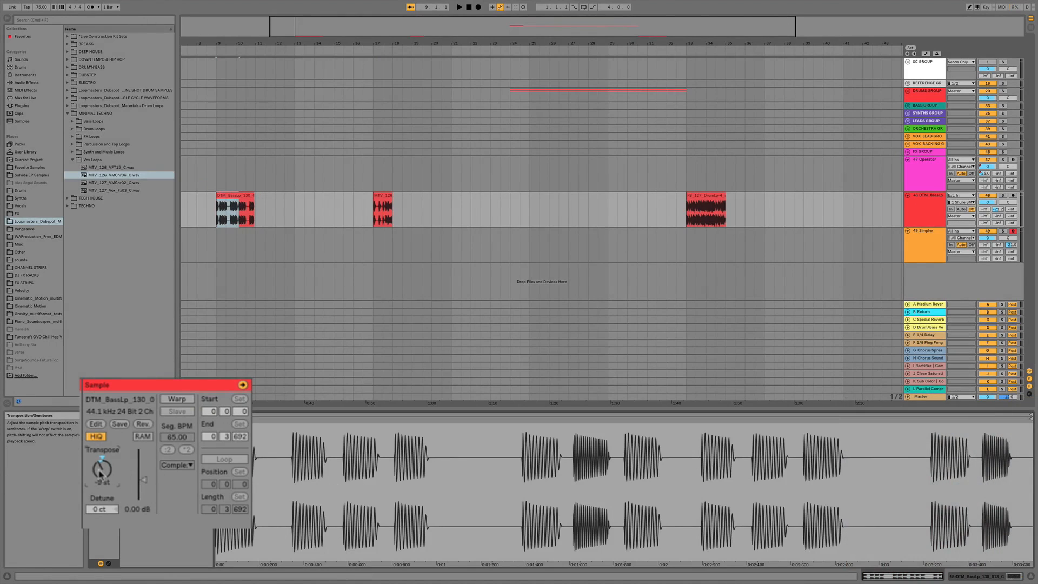
left_click(382, 208)
mouse_move(99, 473)
left_mouse_down()
mouse_move(100, 459)
mouse_move(102, 479)
left_mouse_up()
double_click(103, 459)
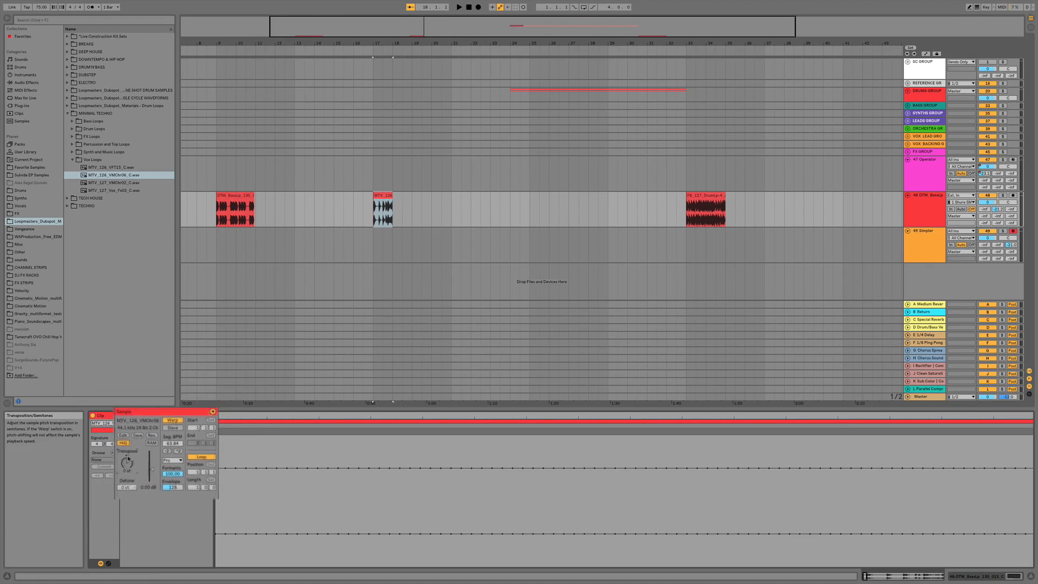
Set the project tempo to 81.00 and record a MIDI clip about two bars long on the armed Operator track from bar 1
left_click_drag(41, 7, 97, 16)
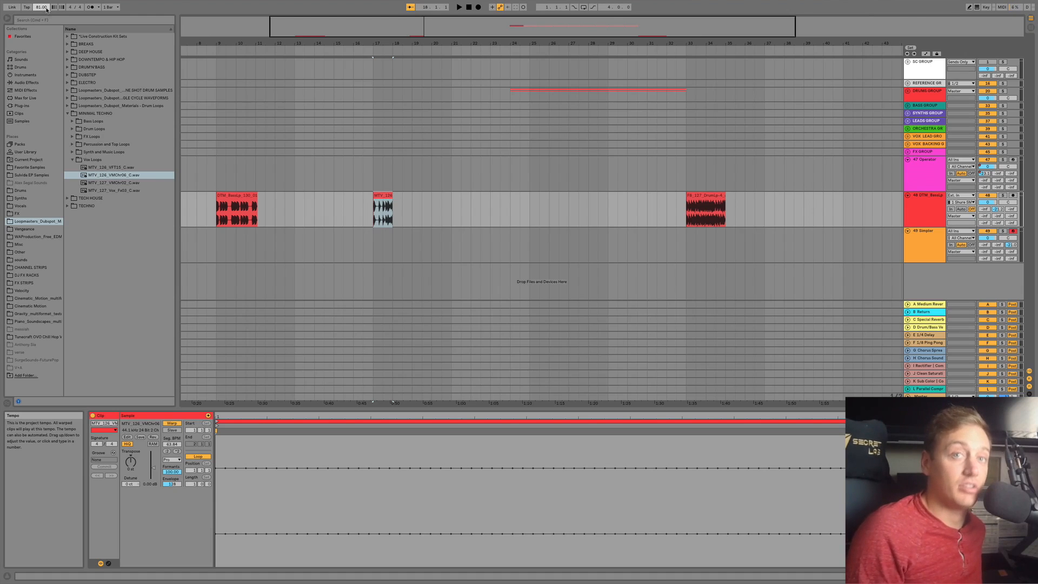
left_click(930, 173)
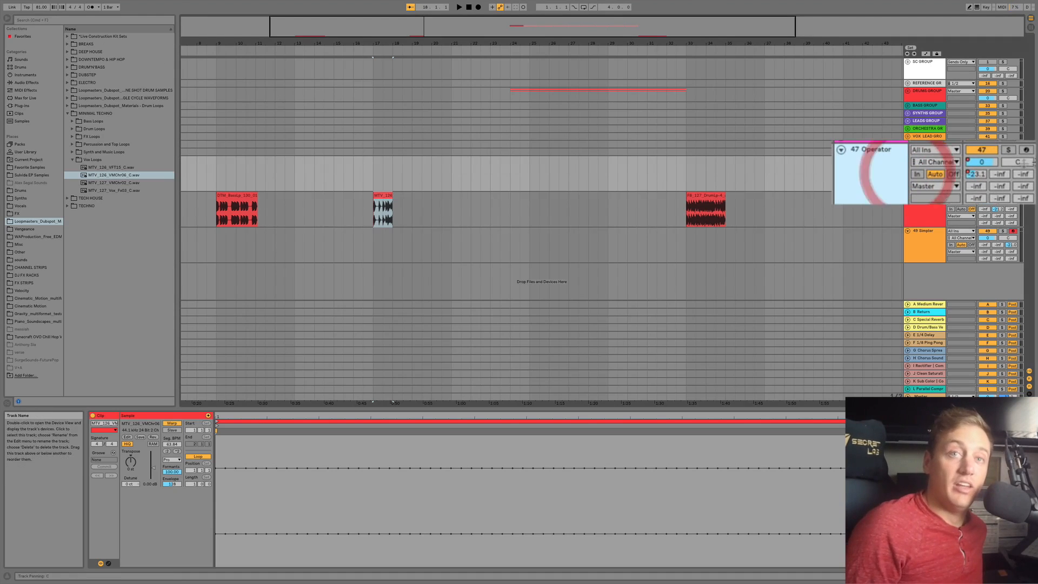
left_click(1027, 151)
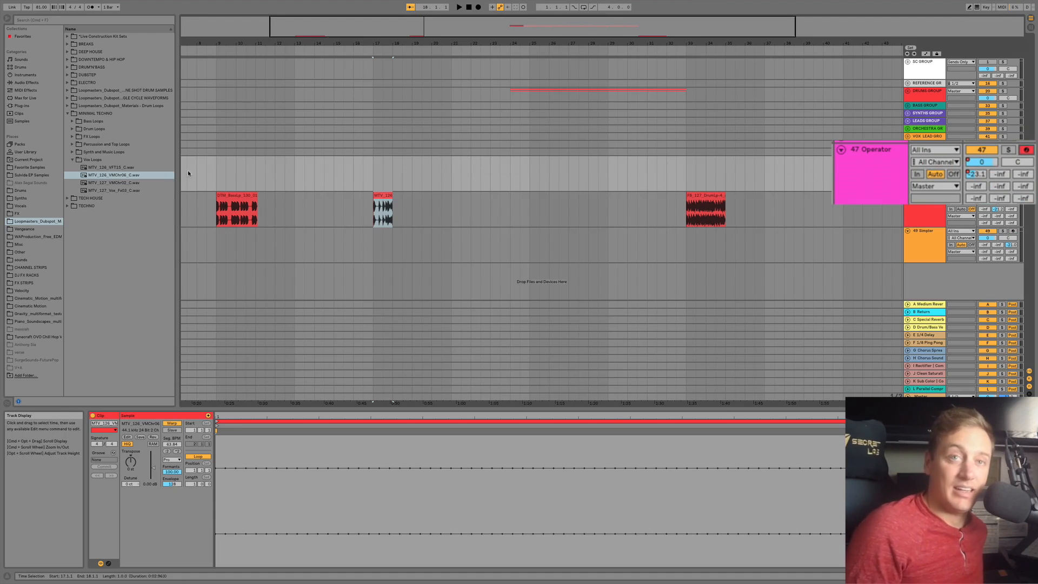
key("Home")
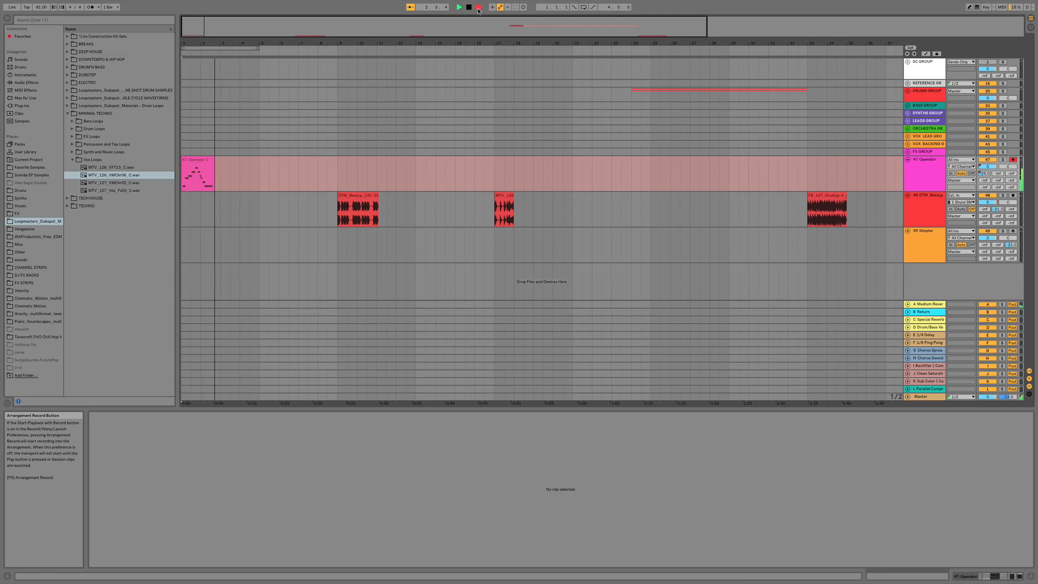
left_click(479, 10)
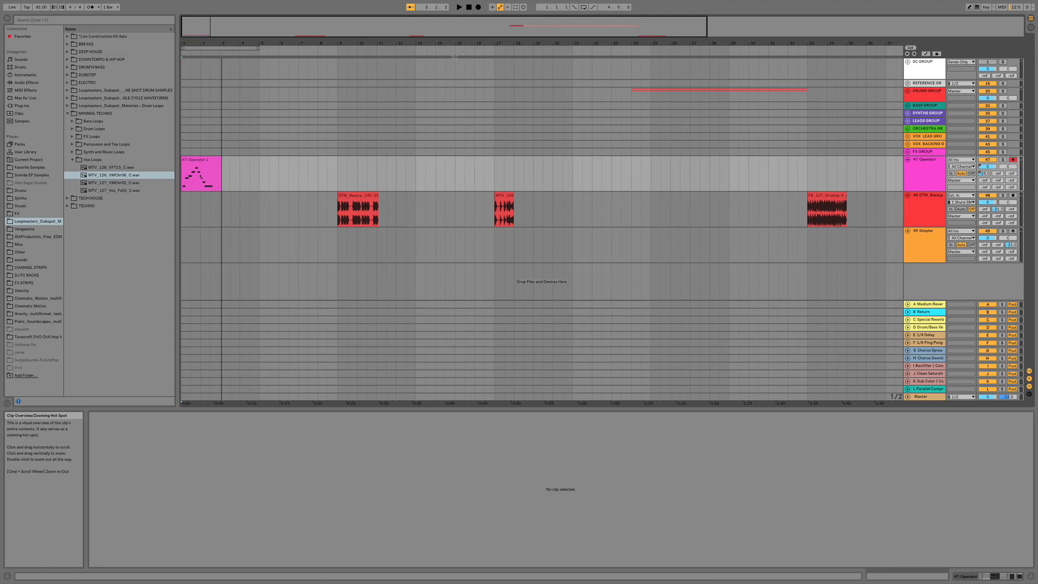
In the recorded Operator clip, shift the first F3 note slightly later and add a G3 note near the end with copies at lower pitches
left_click(213, 172)
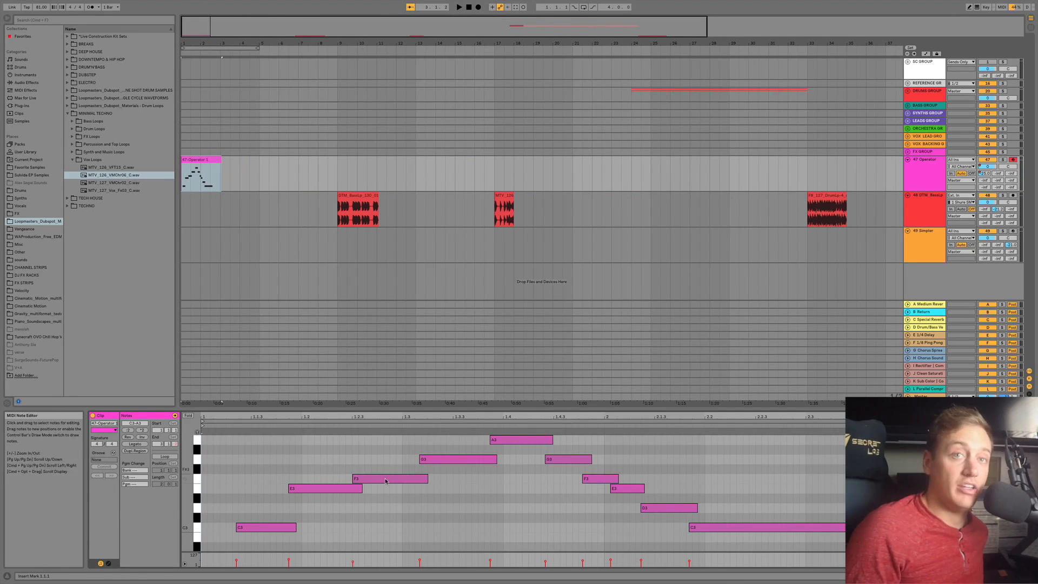
left_click_drag(384, 478, 397, 478)
double_click(872, 460)
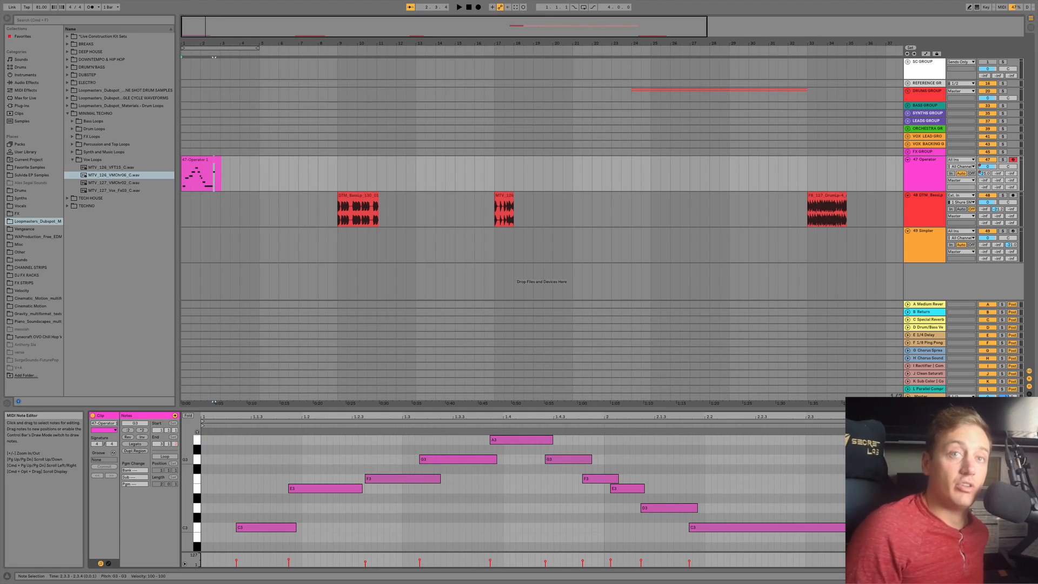
left_click_drag(872, 460, 994, 471)
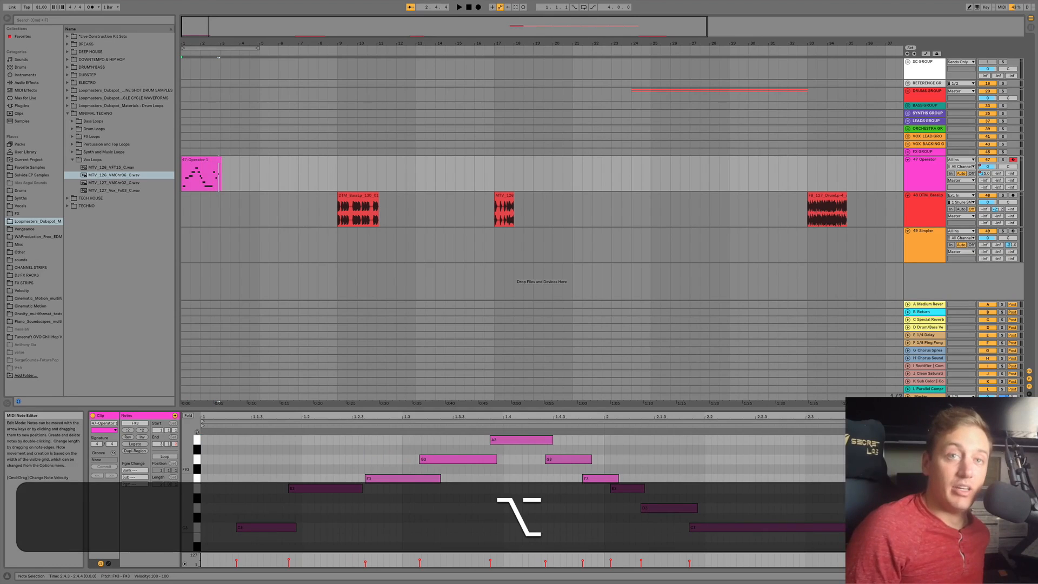
left_click_drag(987, 470, 1019, 498)
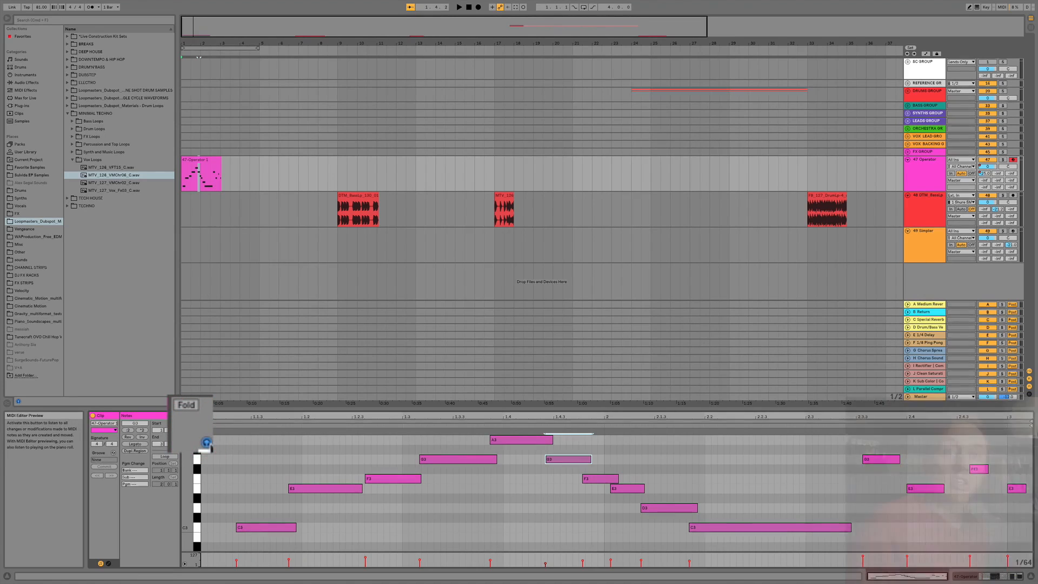
Try folding the note rows and switching the editor to a triplet grid, restoring both settings
left_click(187, 405)
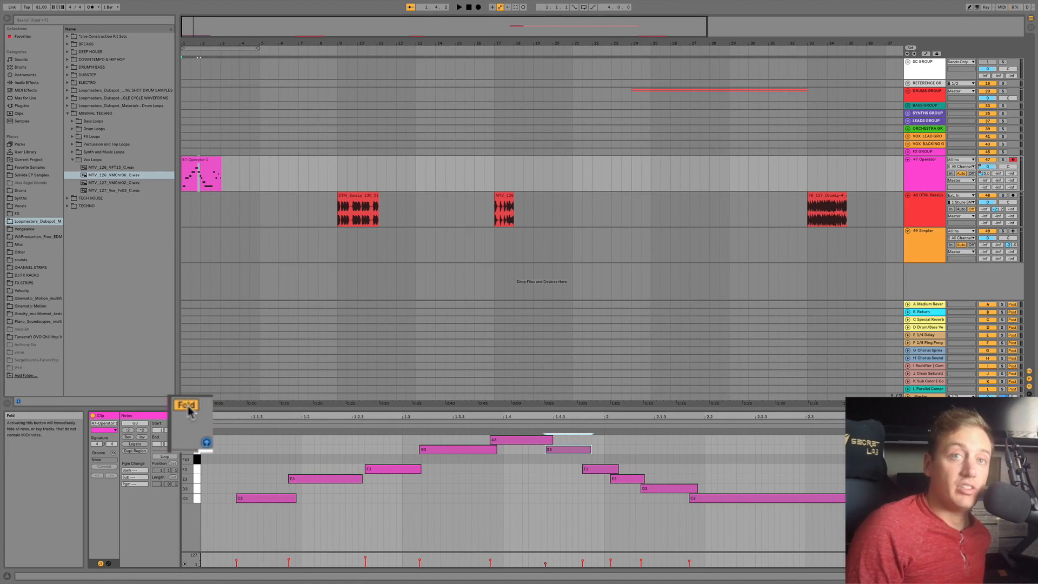
left_click(188, 416)
right_click(473, 500)
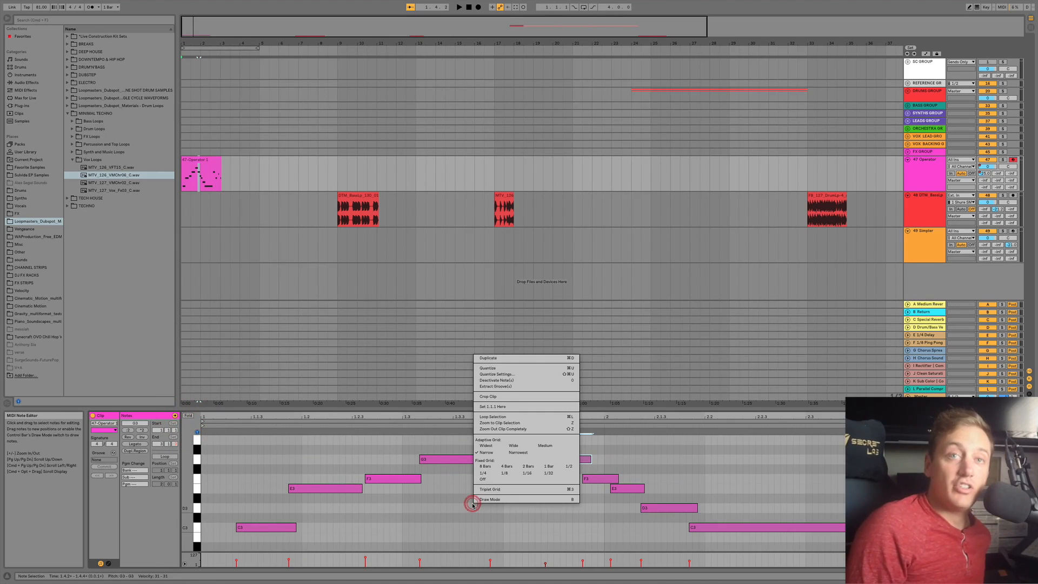
left_click(485, 490)
right_click(468, 493)
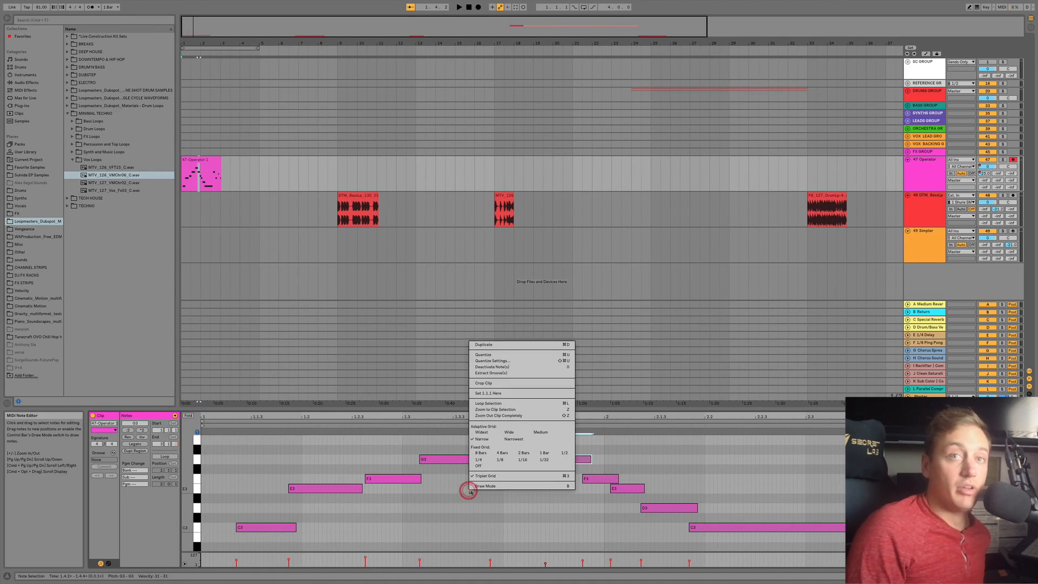
left_click(485, 480)
Try the Narrowest and Widest adaptive grids in the note editor, and set a fixed 1/8 grid
right_click(464, 498)
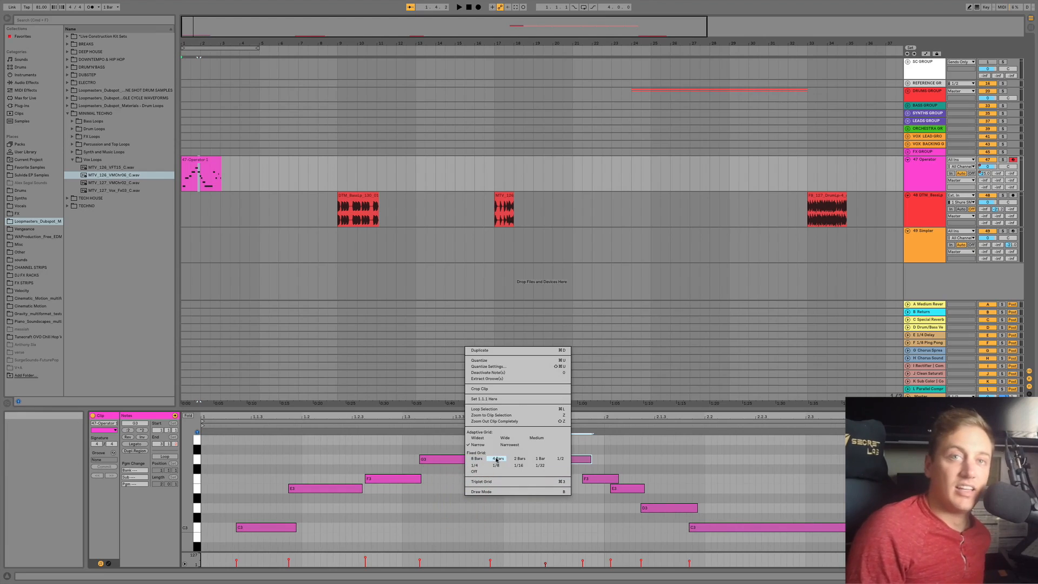
left_click(508, 445)
right_click(507, 443)
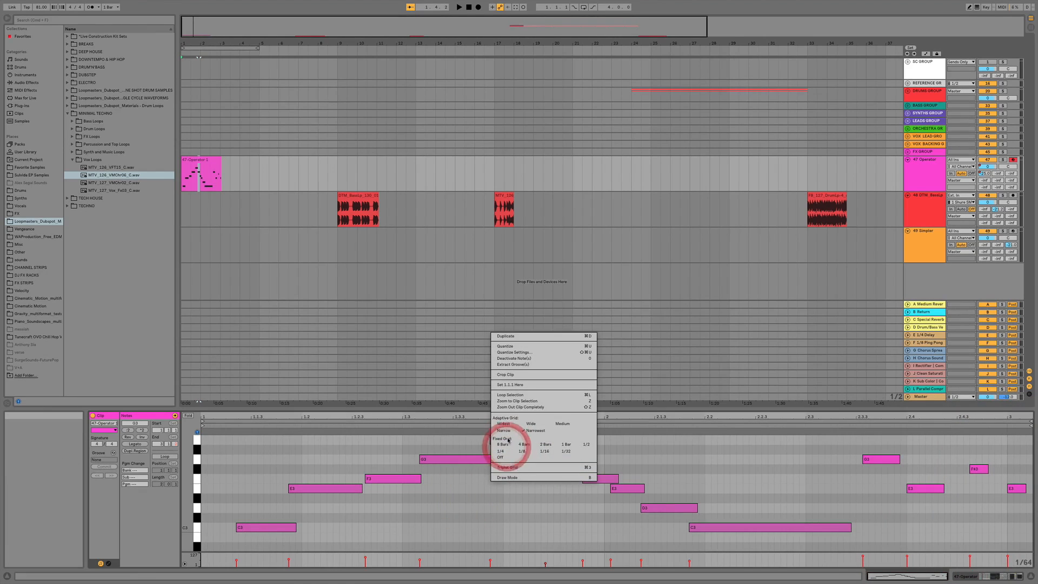
left_click(508, 431)
right_click(479, 478)
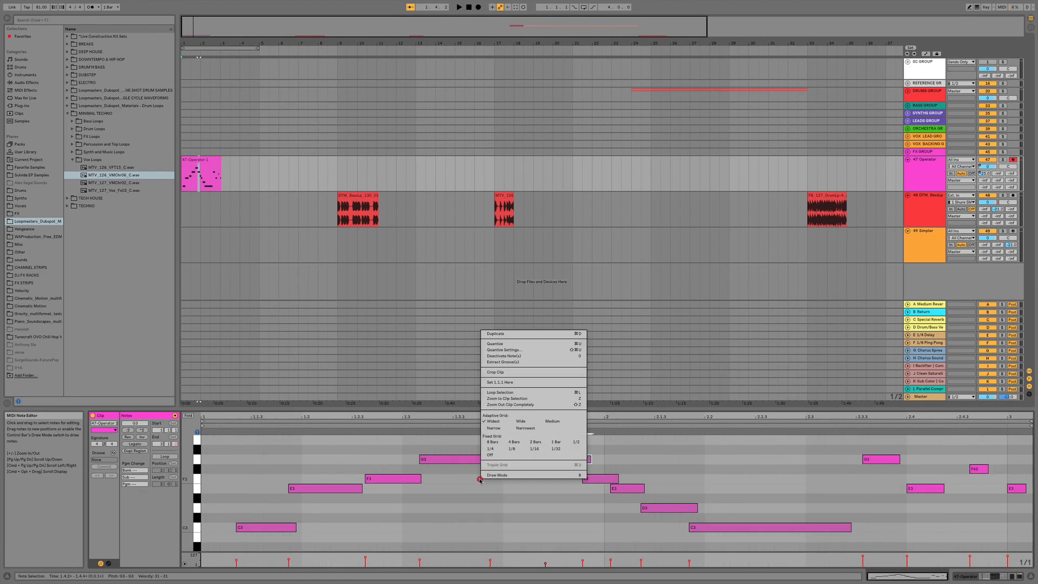
left_click(514, 449)
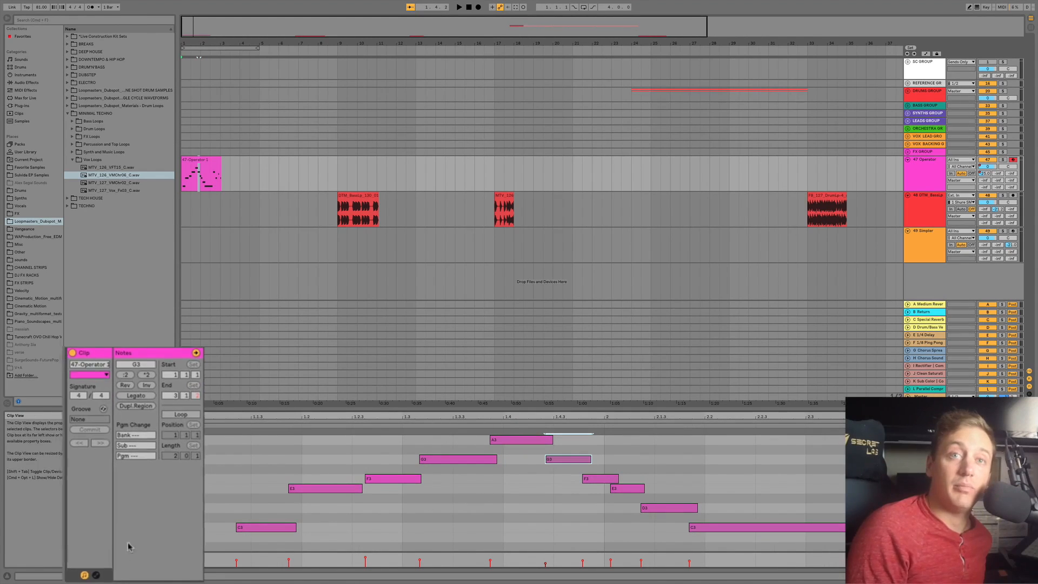
Show the Operator clip's envelopes and draw a Pitch Bend rise from about 1.1.3, peaking at 1.2 and curving down to 1.3
left_click(95, 575)
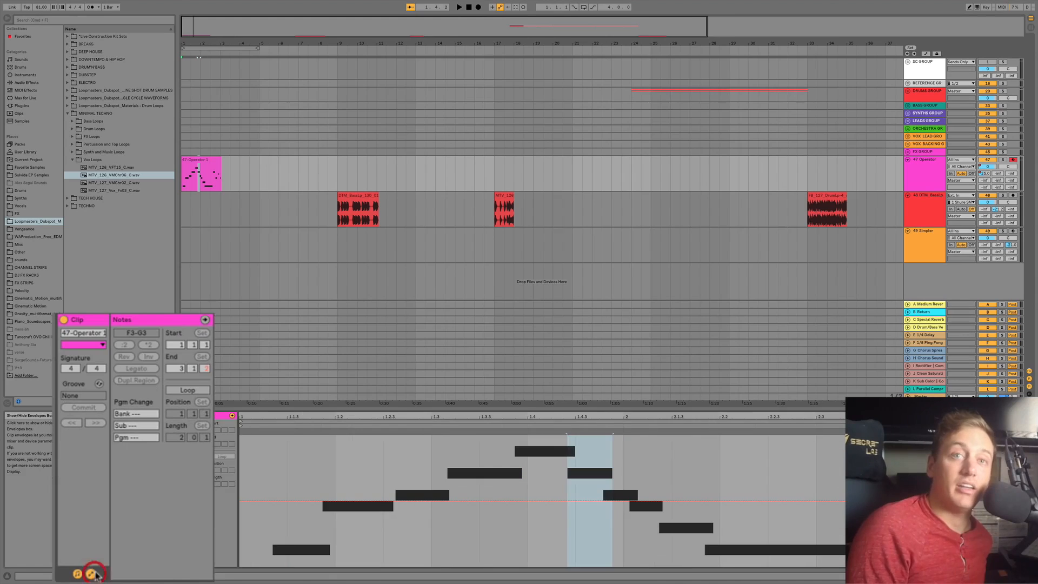
left_click(286, 503)
left_click_drag(347, 504, 434, 501)
left_click(375, 474, "ctrl")
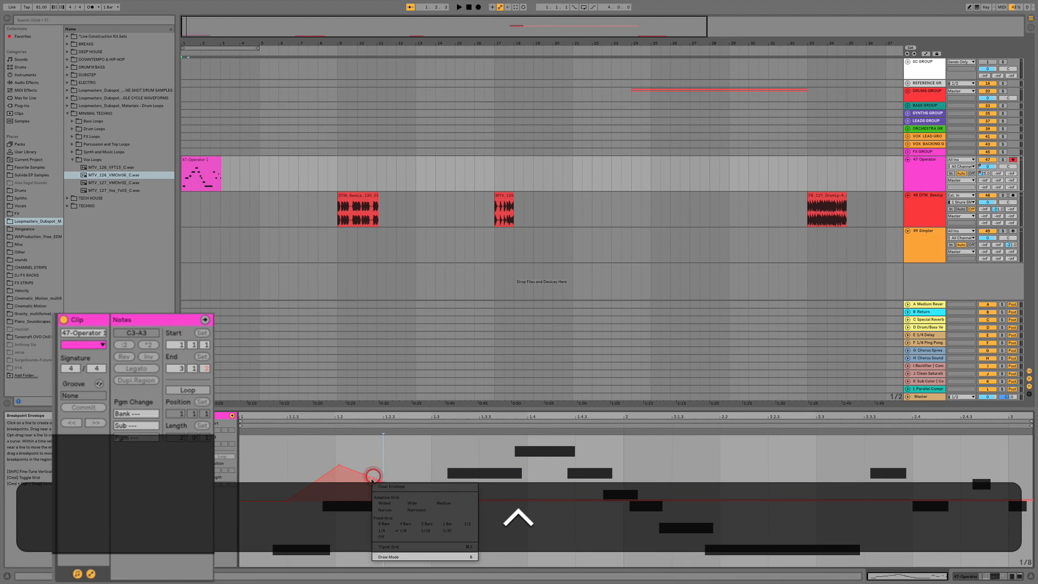
left_click(371, 480)
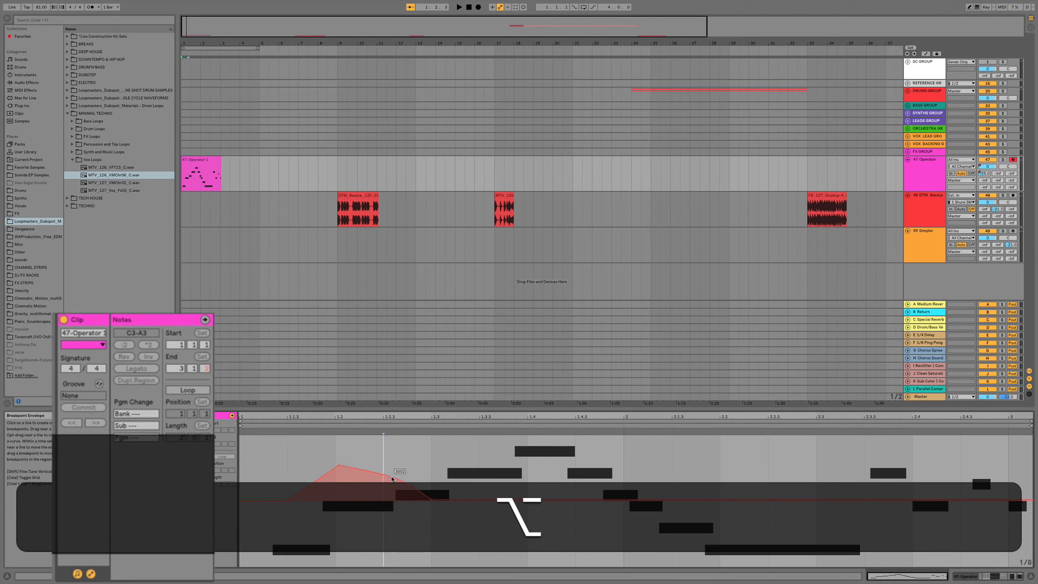
Choose another MIDI controller for the clip envelope and draw a peak at about 1.3.3 between 1.3 and 1.4
left_click(195, 431)
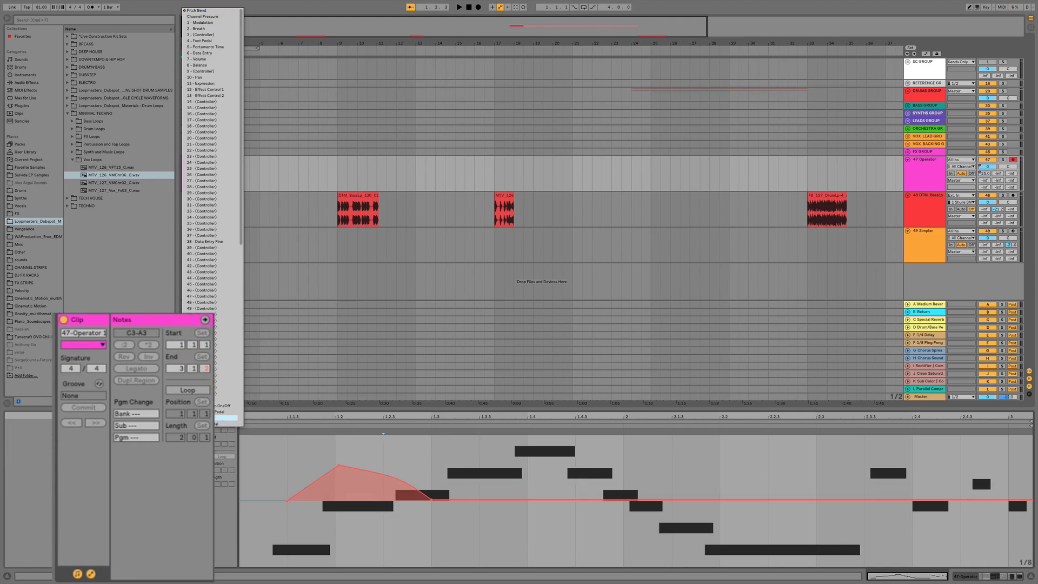
left_click(223, 30)
left_click(433, 567)
left_click_drag(479, 567, 517, 554)
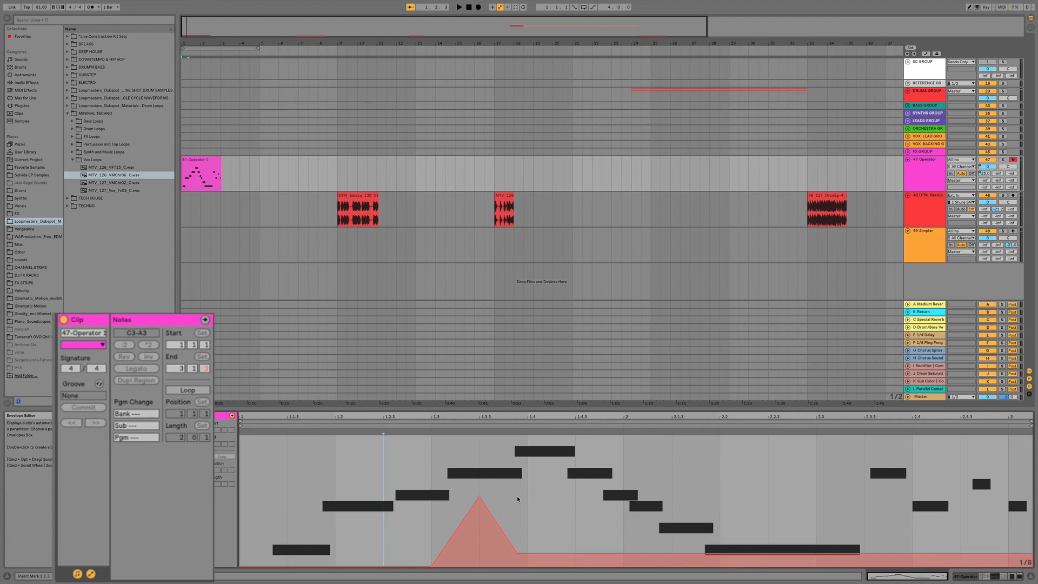